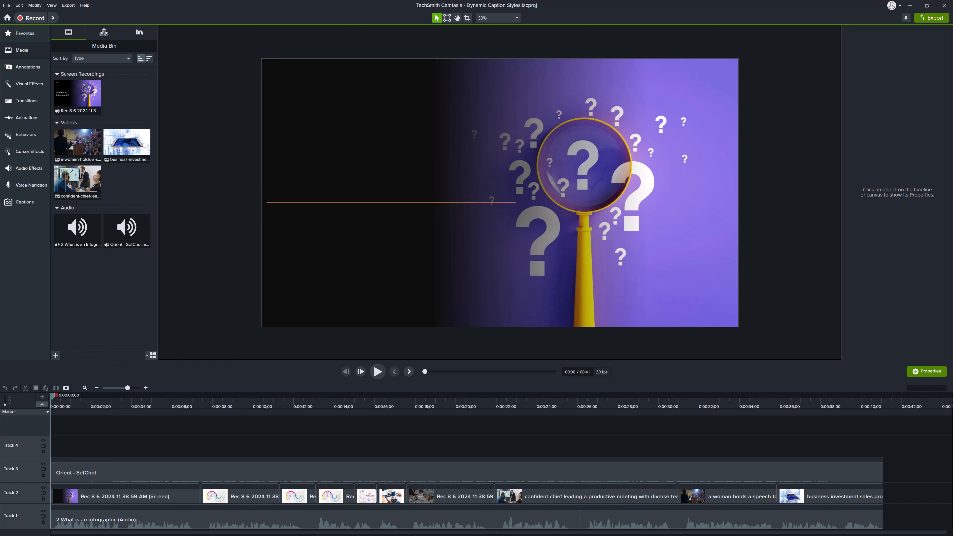
Step: Generate standard captions for the whole timeline with Speech-to-Text, and close the caption text editor
left_click(34, 205)
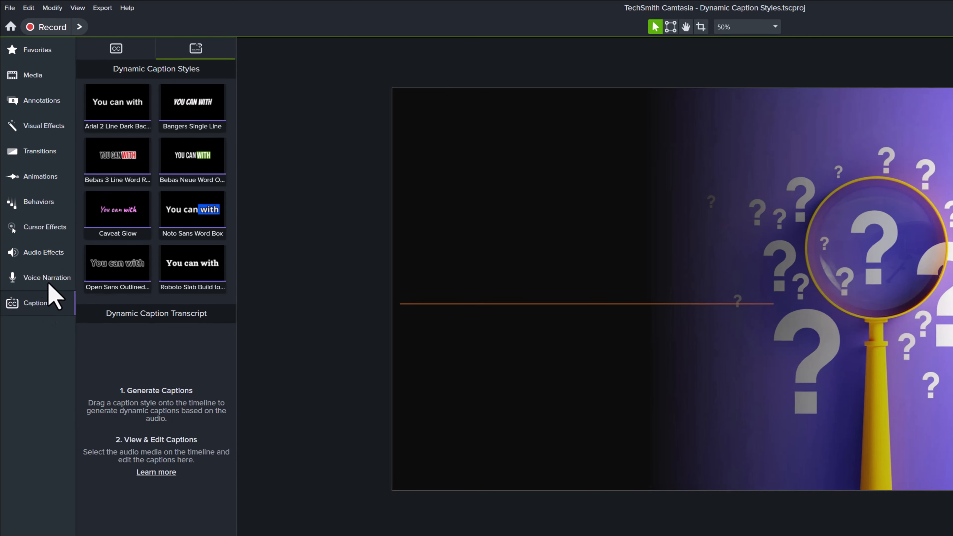
left_click(114, 50)
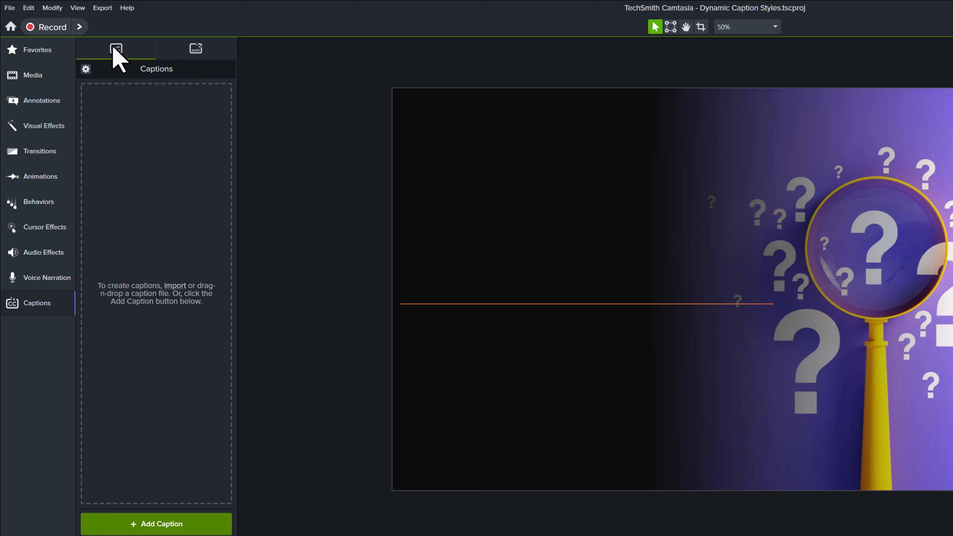
left_click(85, 68)
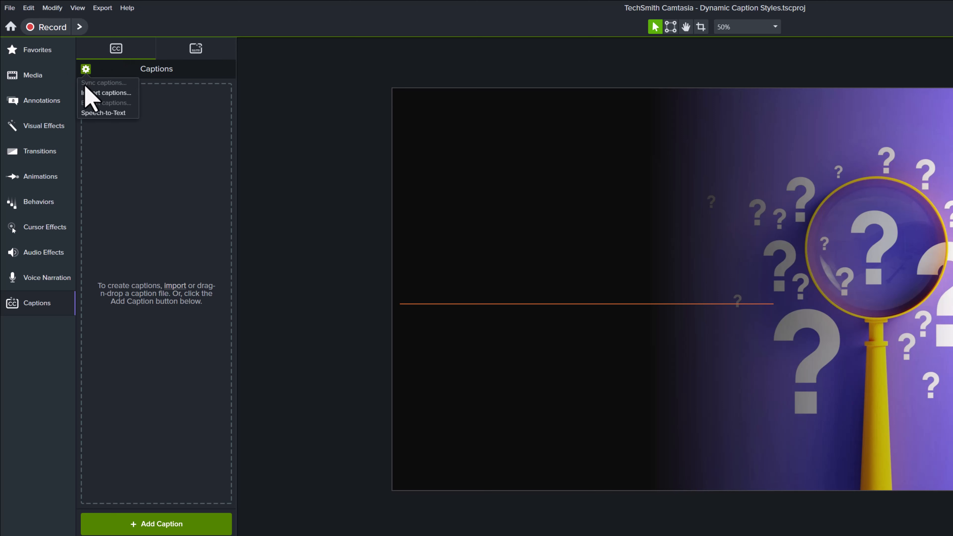
left_click(95, 113)
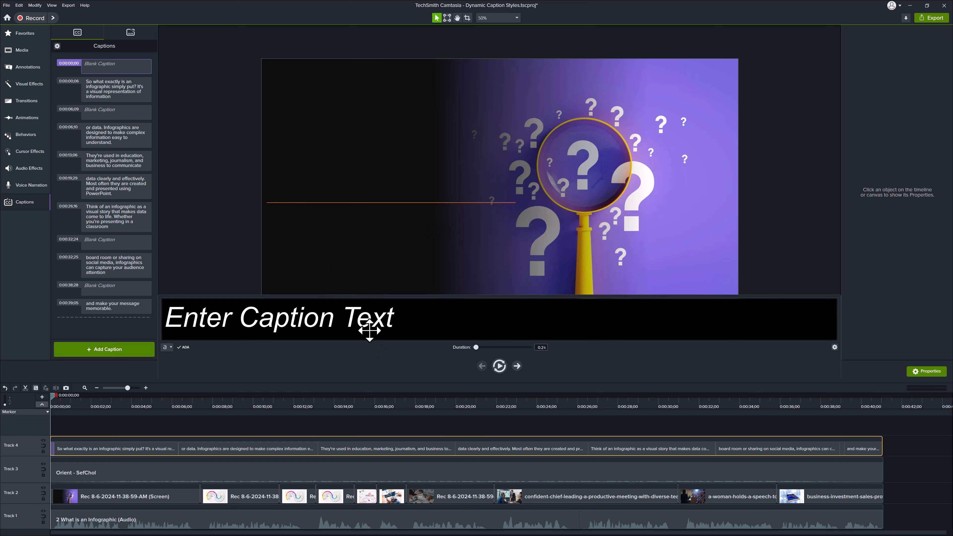
key("Escape")
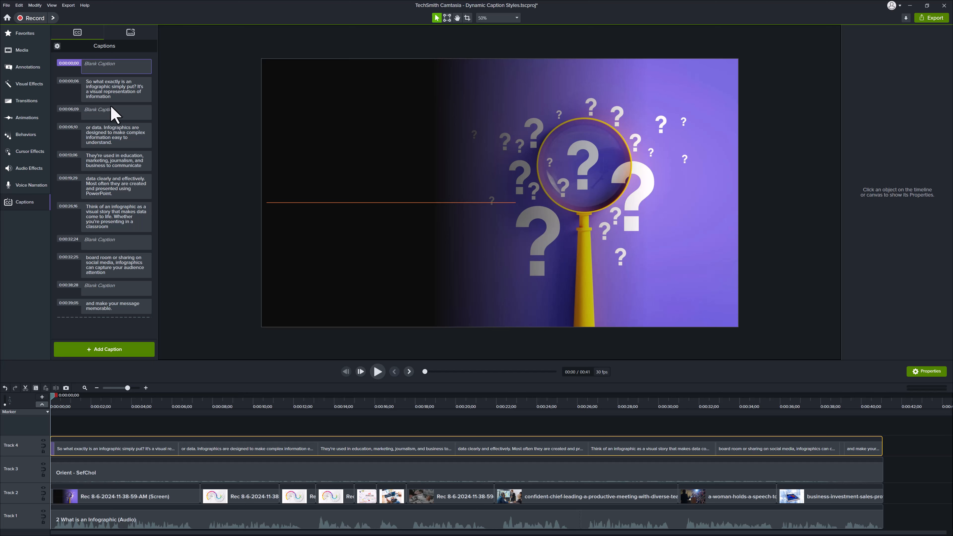
Step: Remove the words "simply put" and the extra space from the caption starting "So what exactly is an infographic"
left_click(119, 98)
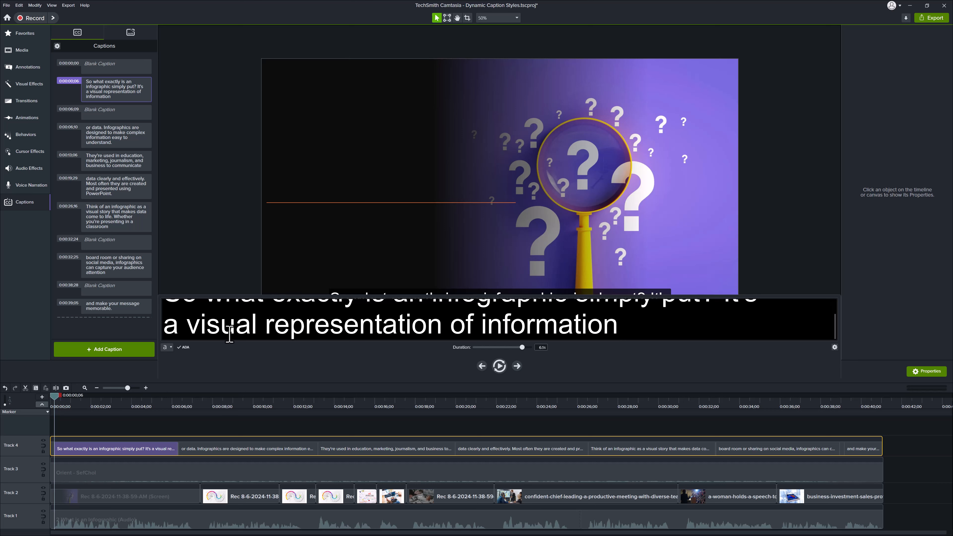
left_click(625, 336)
scroll(666, 327, "up", 1)
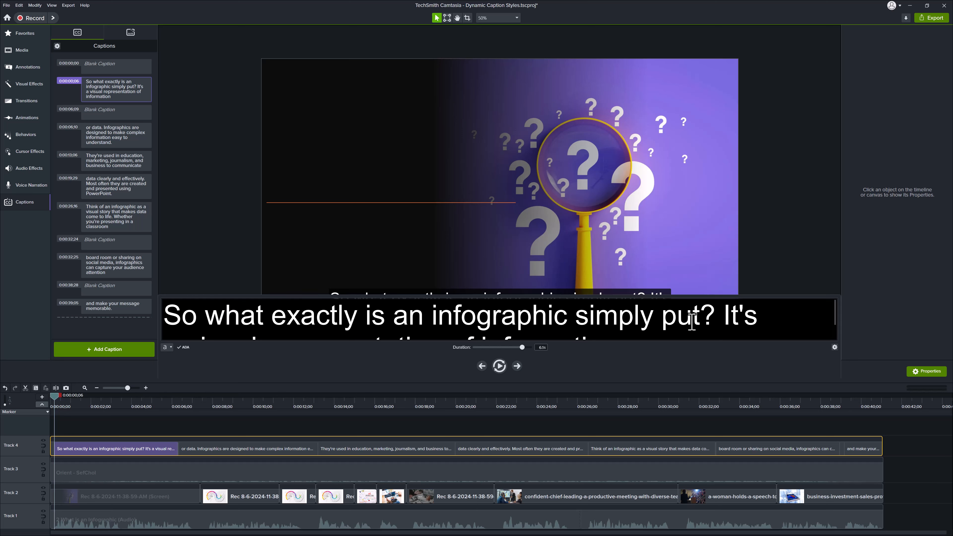
scroll(692, 319, "down", 1)
scroll(692, 319, "up", 1)
left_click_drag(700, 315, 623, 318)
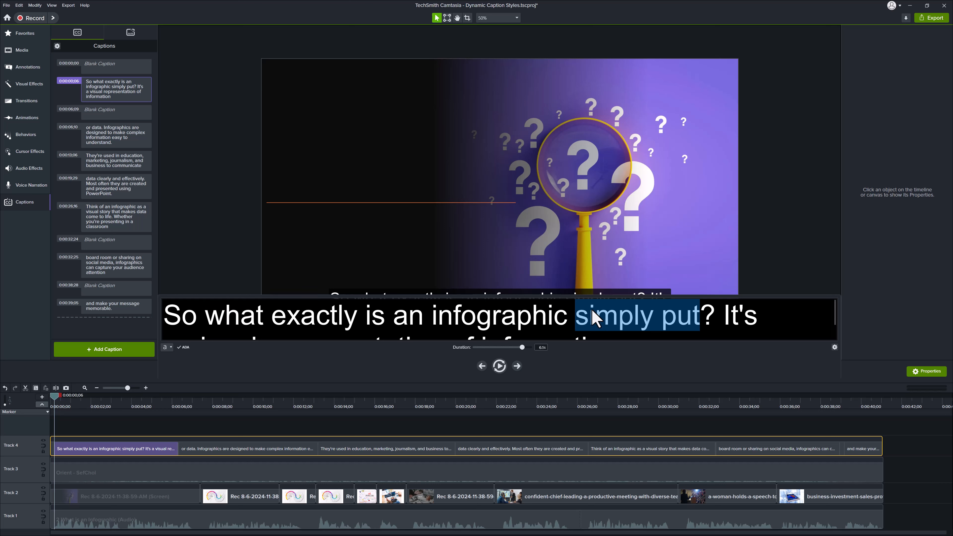
key("BackSpace")
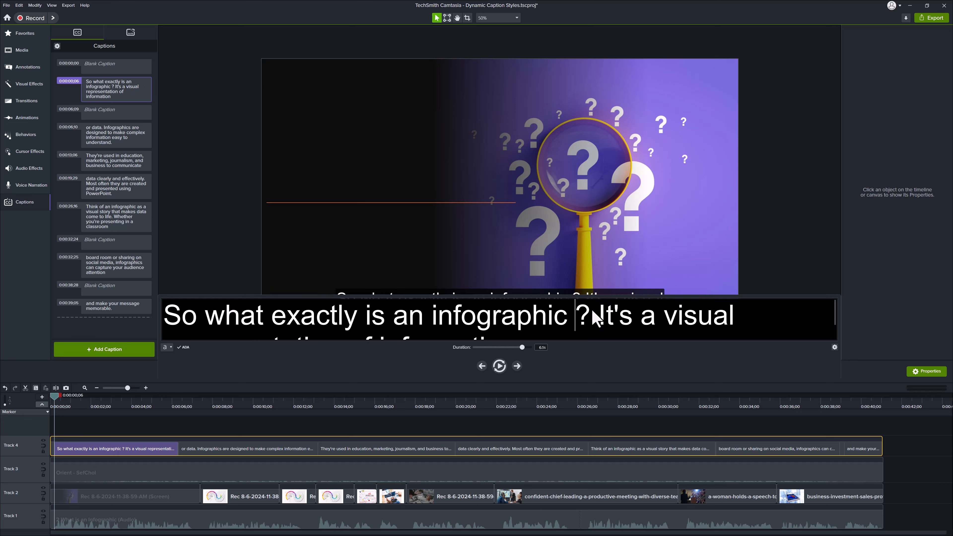
key("BackSpace")
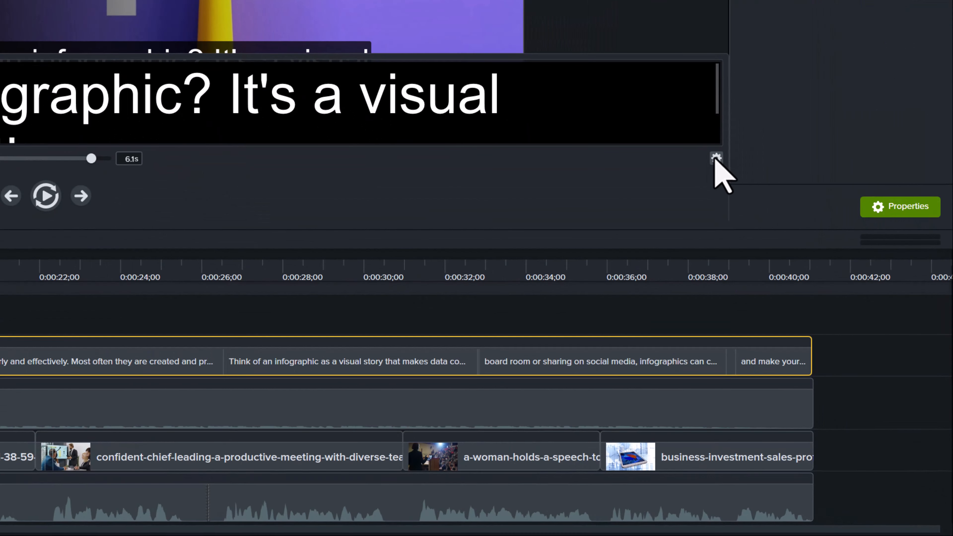
Step: Look over the caption's split, merge and duration options, and preview playback and stepping between neighbouring captions
left_click(716, 158)
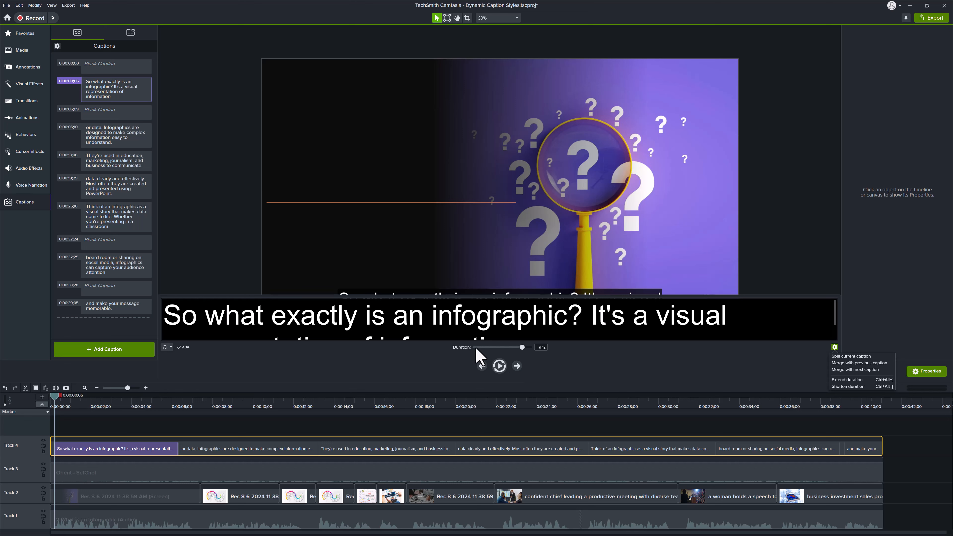
left_click(495, 348)
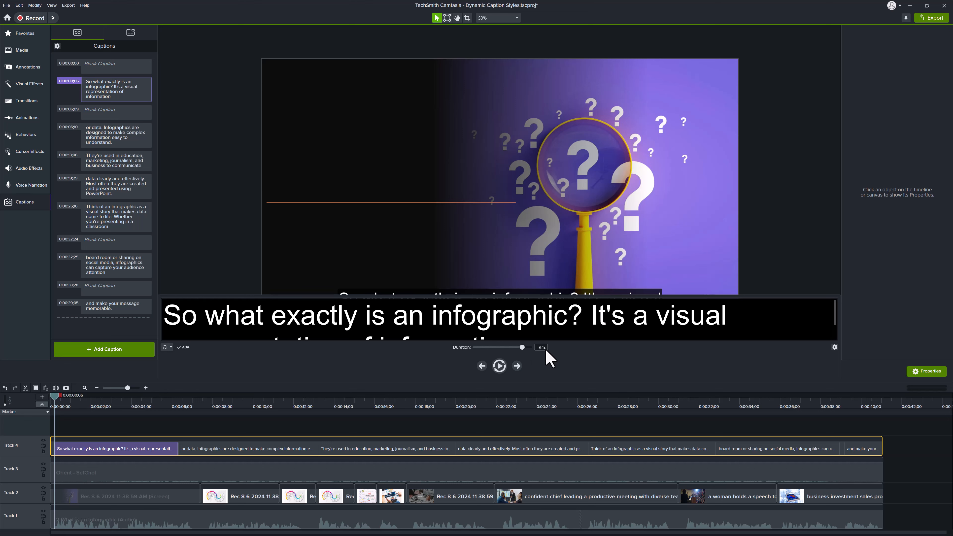
left_click(499, 366)
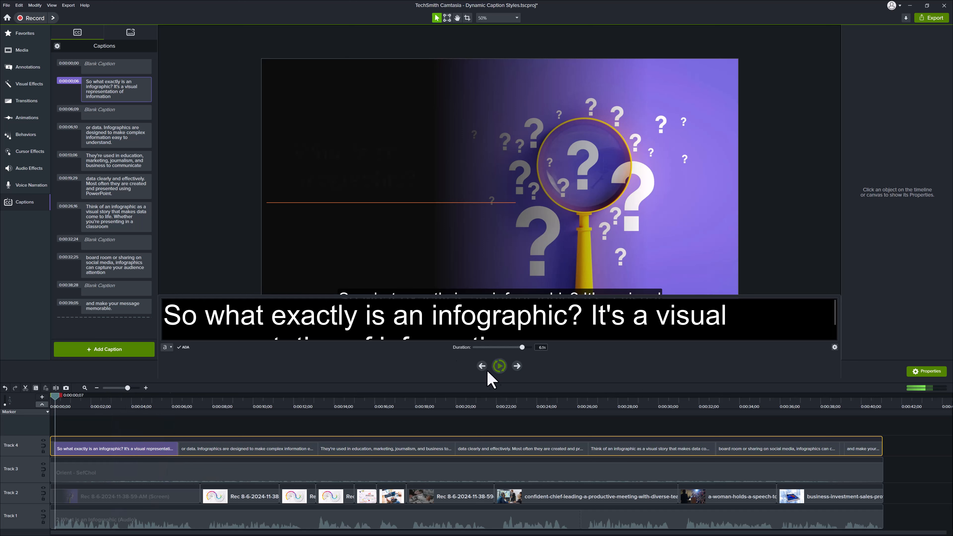
left_click(499, 367)
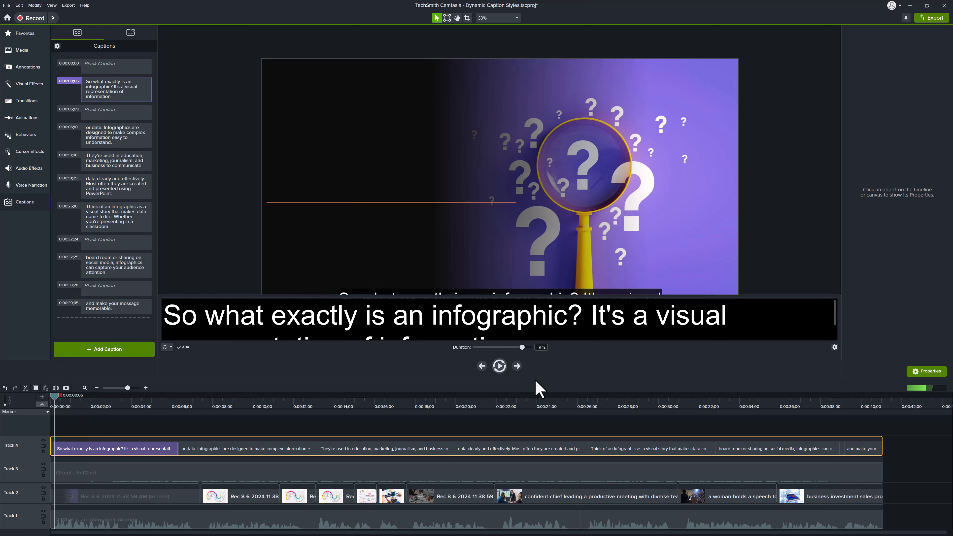
left_click(517, 366)
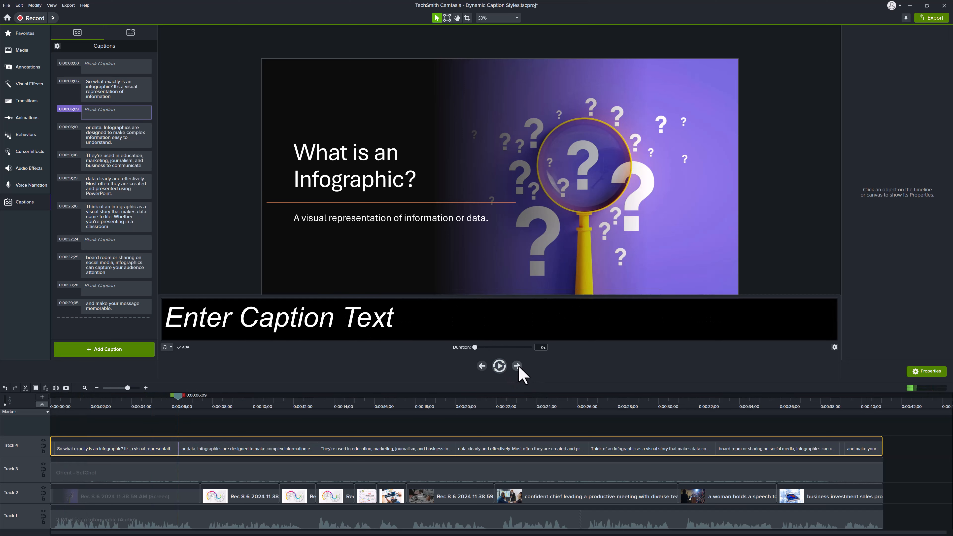
left_click(482, 366)
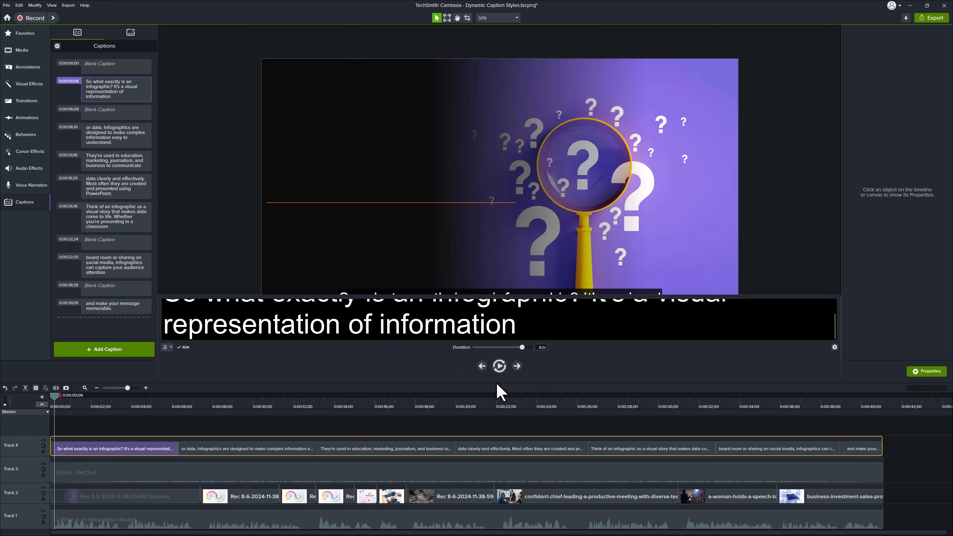
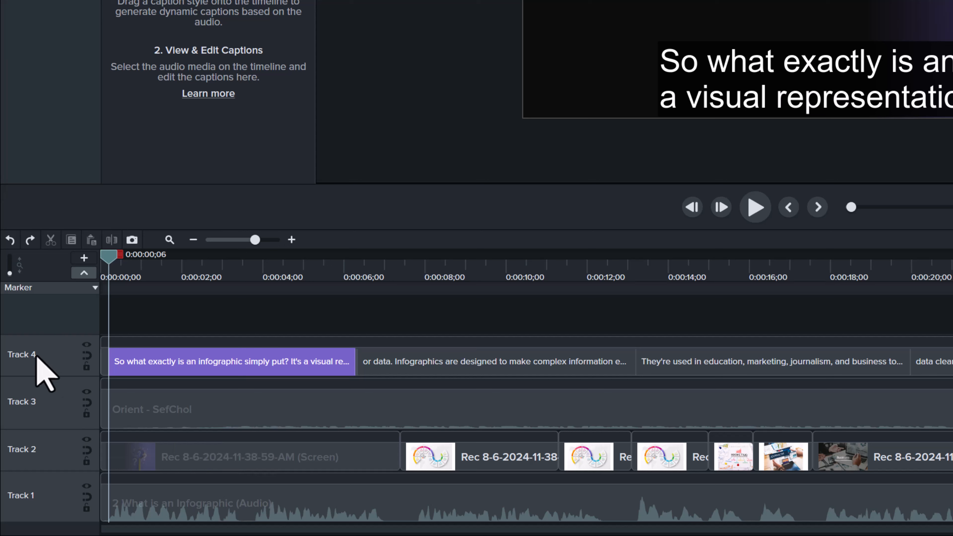
Step: Turn off Track 3, and place a Noto Sans Word Box dynamic caption on a new Track 5 above the standard captions
left_click(87, 392)
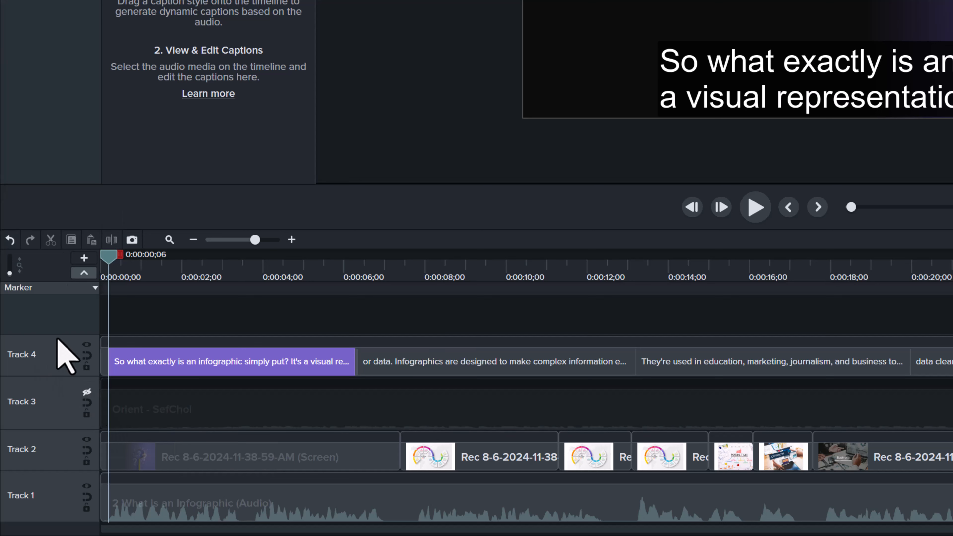
left_click(84, 258)
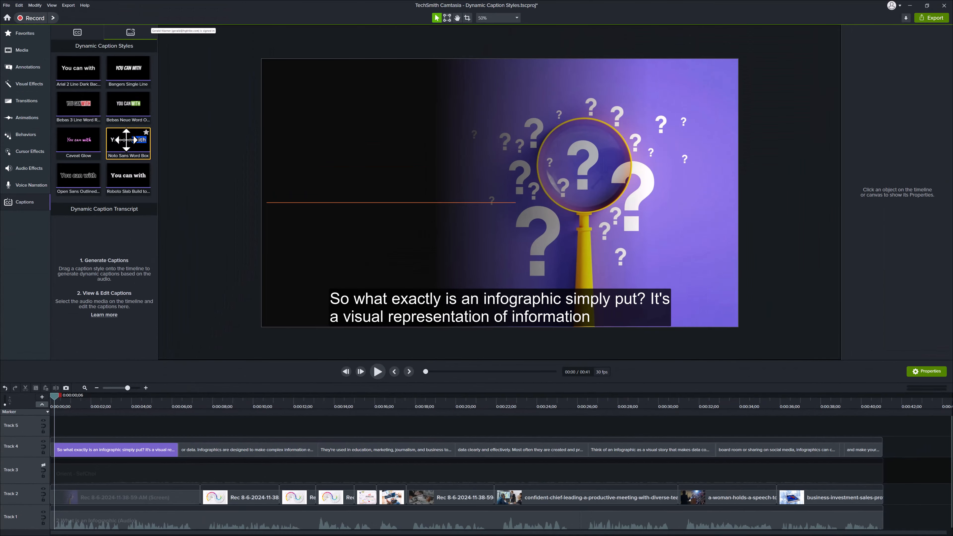
left_click_drag(126, 140, 90, 437)
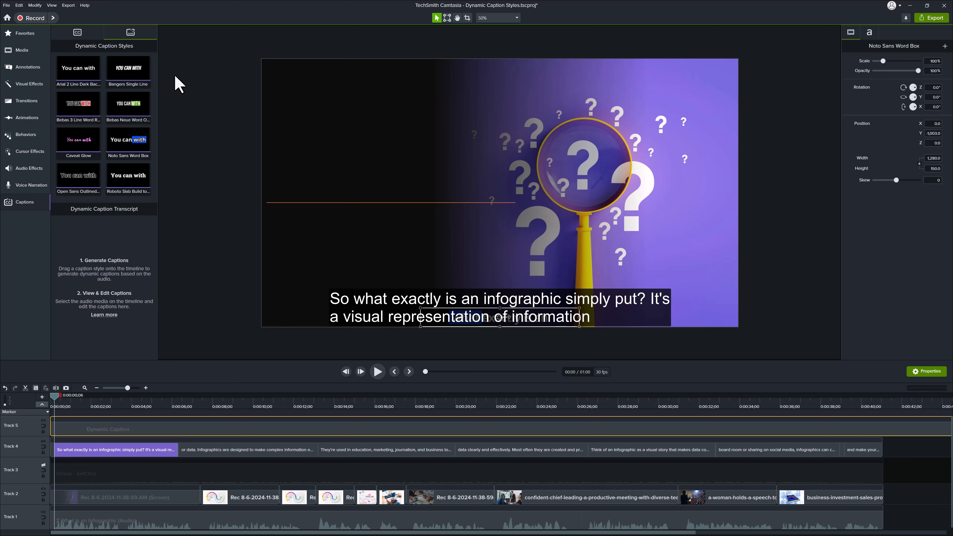
Step: Compare the standard captions with the dynamic caption in their lists, on the canvas and on the timeline
left_click(77, 32)
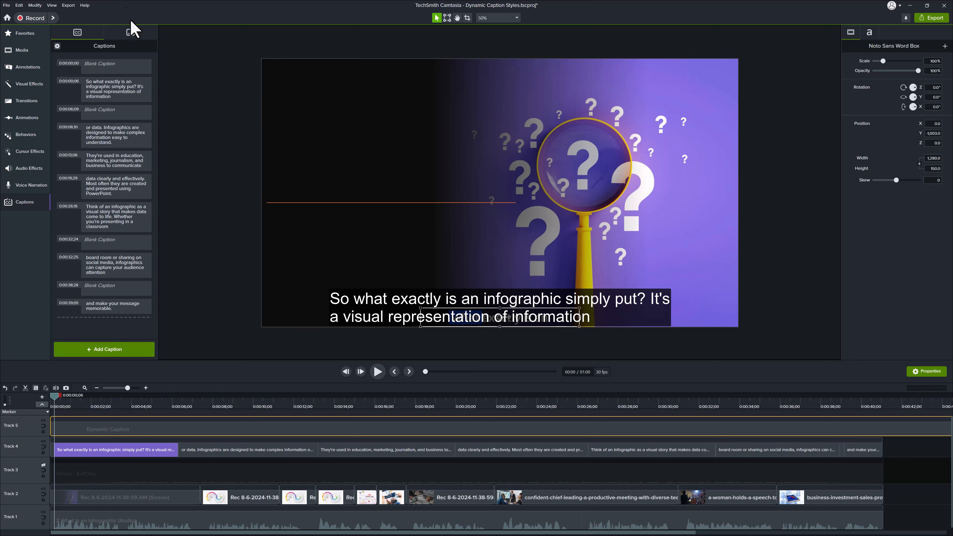
left_click(131, 31)
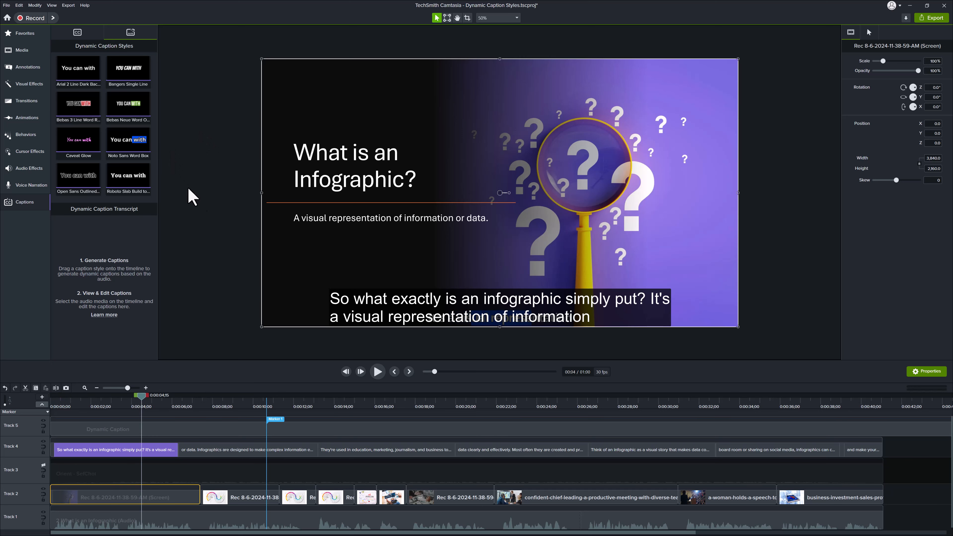
left_click(490, 318)
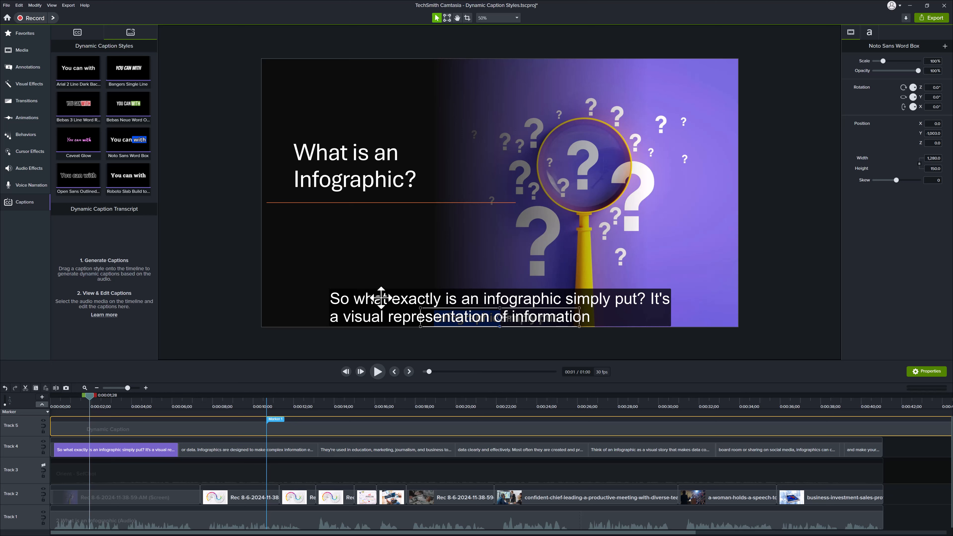
left_click(382, 300)
left_click(155, 452)
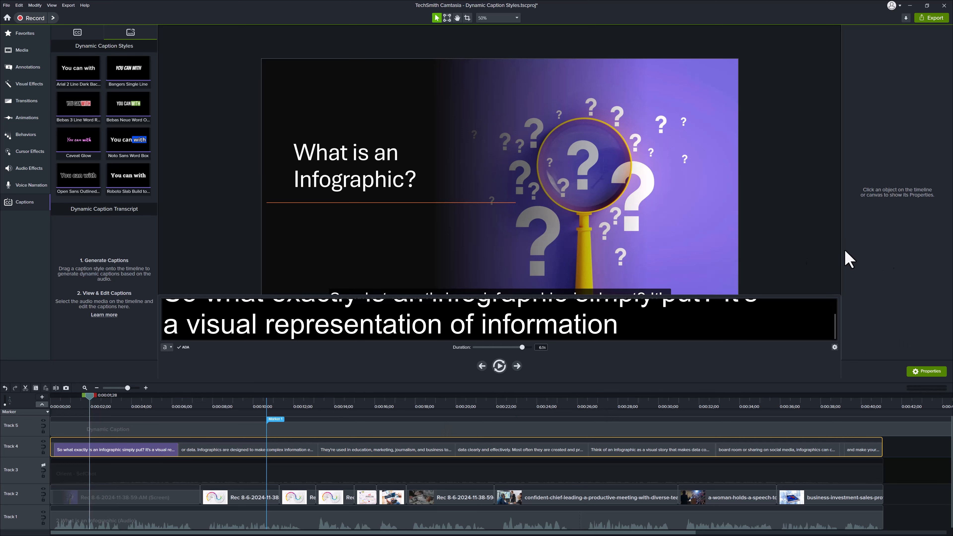
left_click(789, 236)
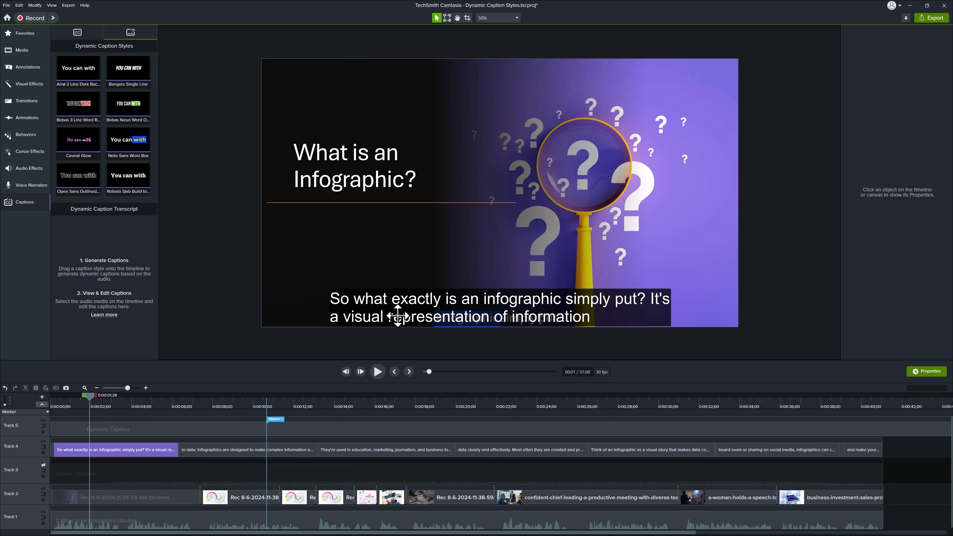
Step: Turn off the standard caption track and move the Noto Sans Word Box caption straight up to a Y position of about -279
left_click(43, 442)
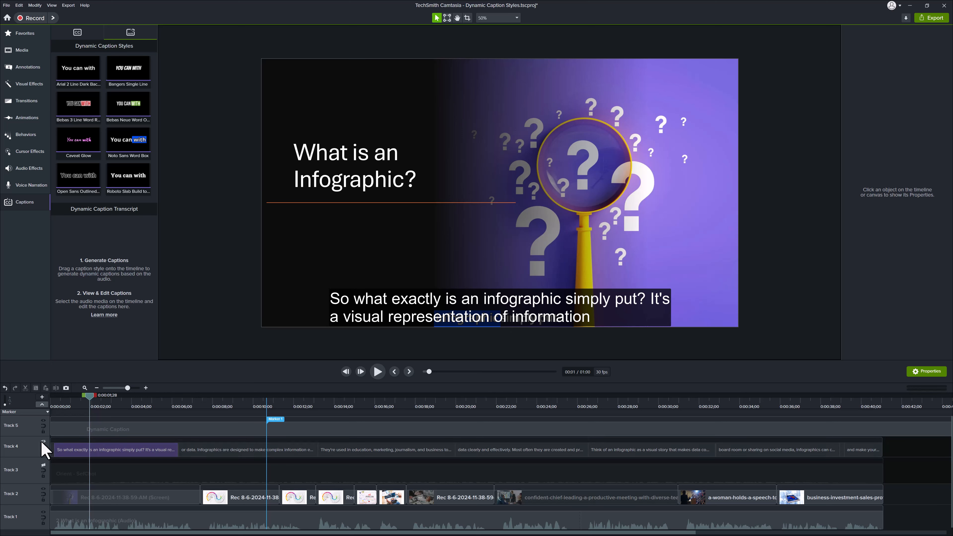
left_click(473, 314)
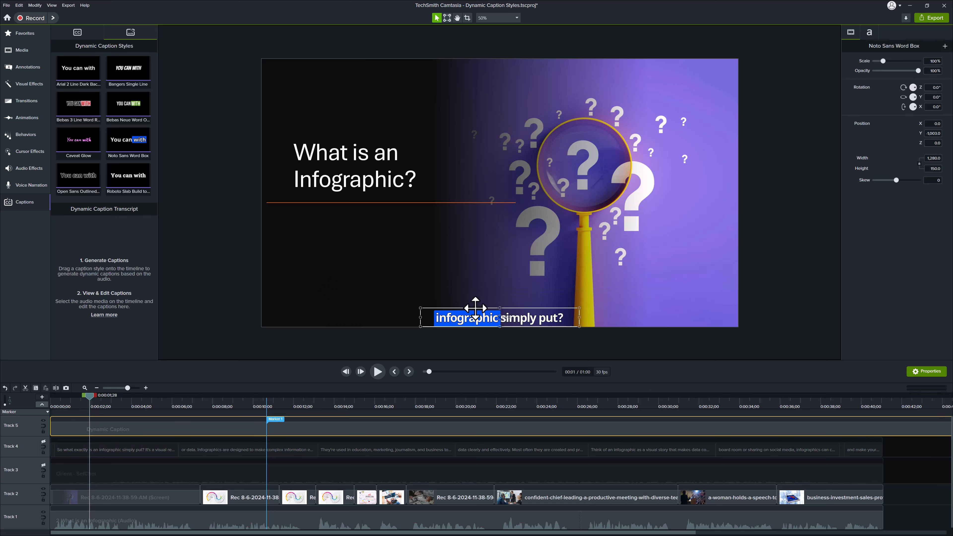
left_click_drag(474, 306, 471, 218)
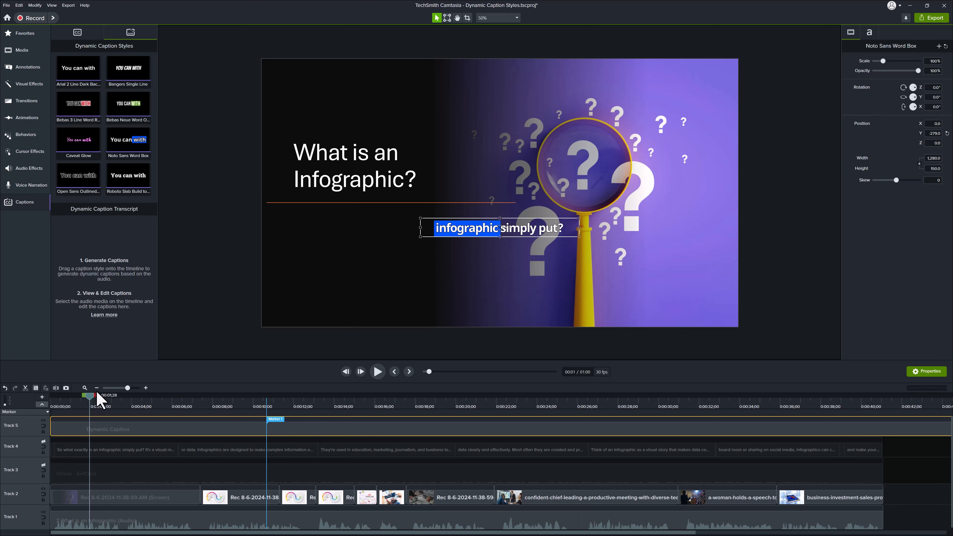
Step: Turn the standard captions on Track 4 back on and play the video briefly to preview both caption types together
left_click(44, 443)
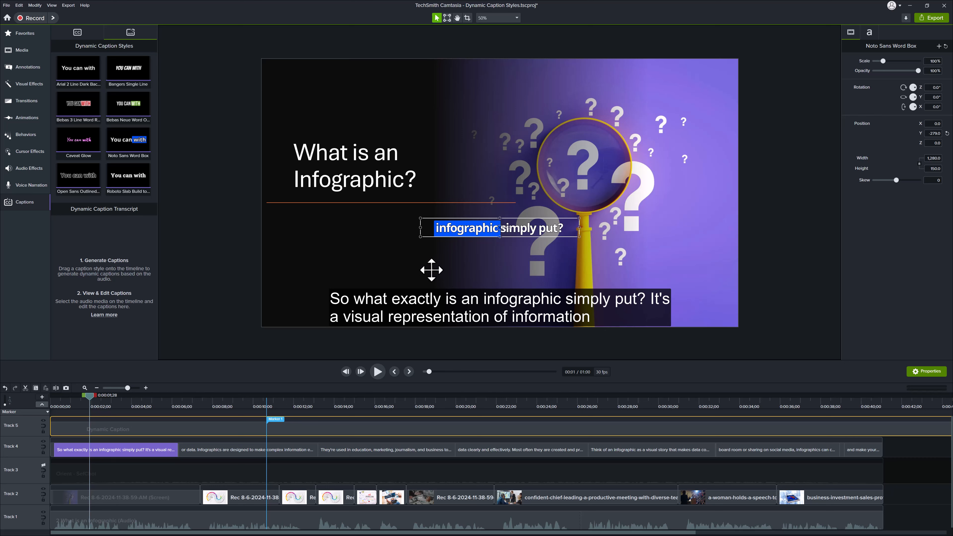
key("space")
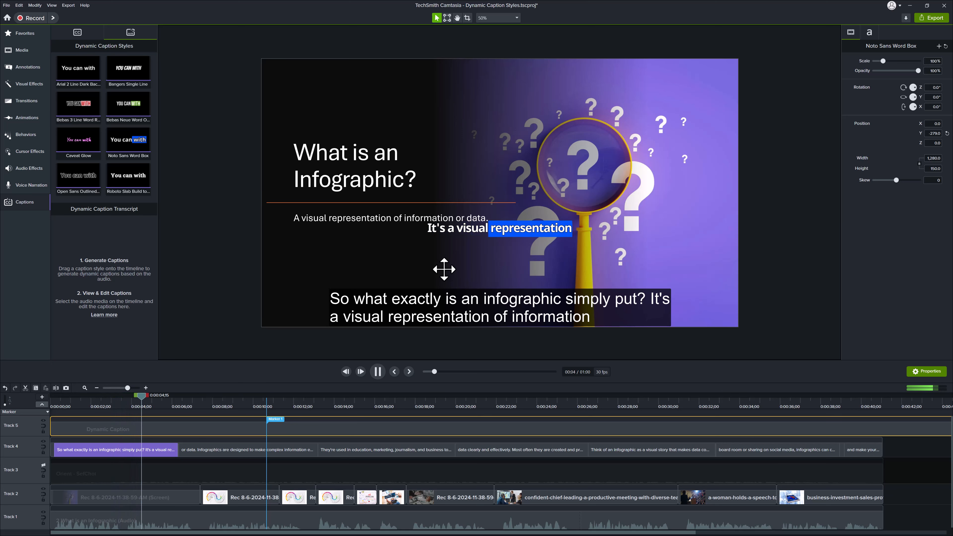
key("space")
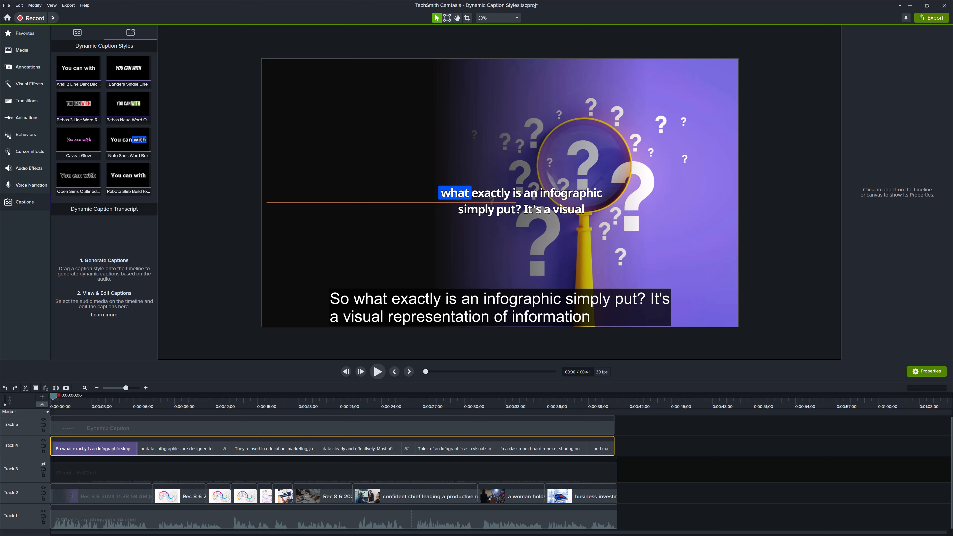
Step: Delete "simply put" from the first spoken standard caption so the question reads "So what exactly is an infographic?"
left_click(79, 34)
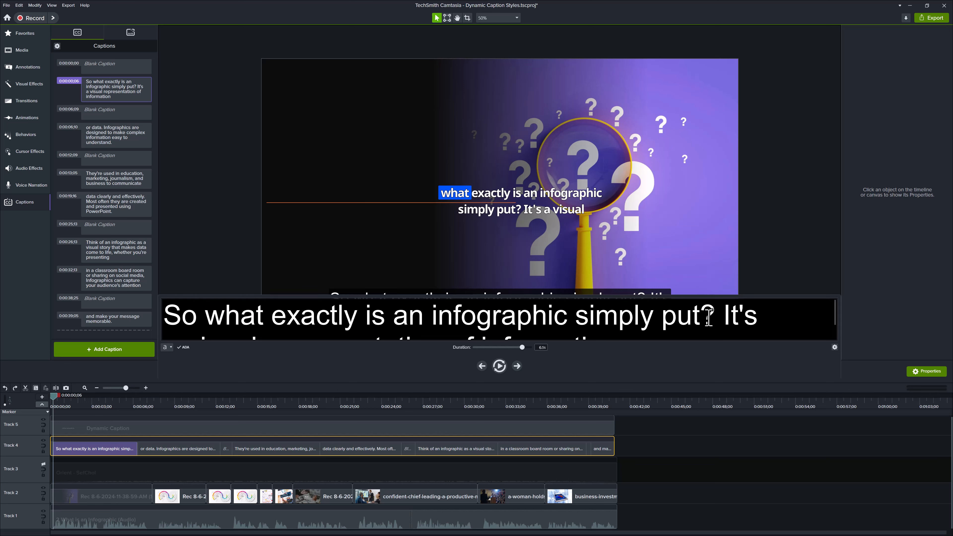
left_click_drag(700, 316, 634, 323)
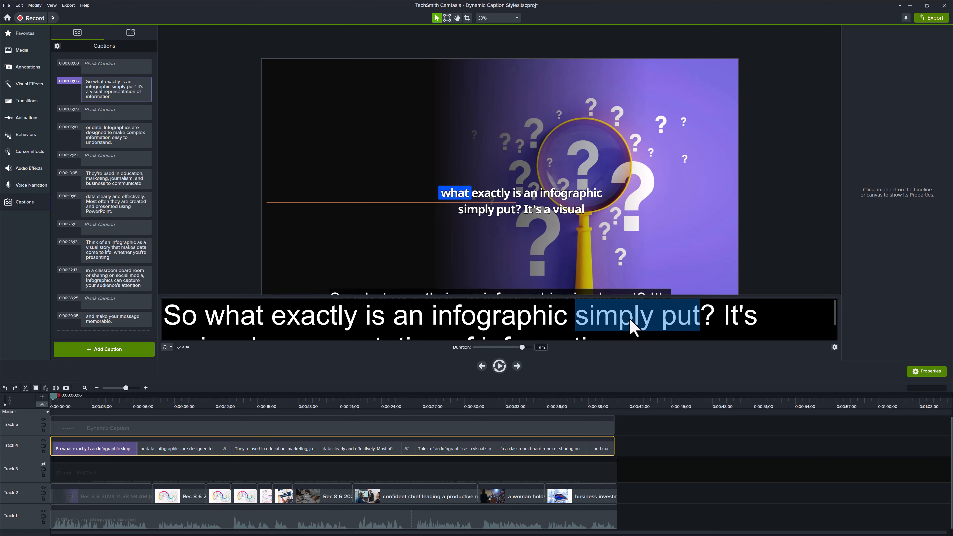
key("BackSpace")
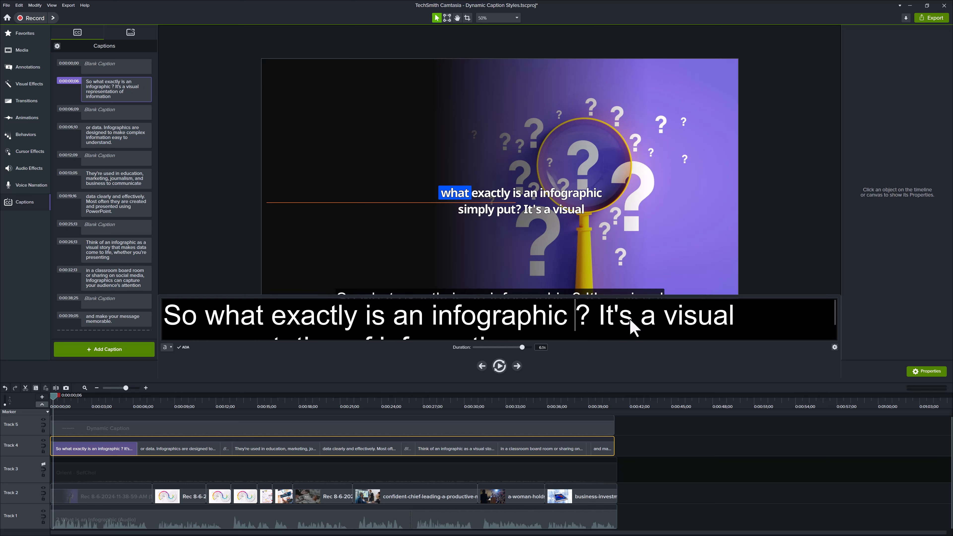
key("BackSpace")
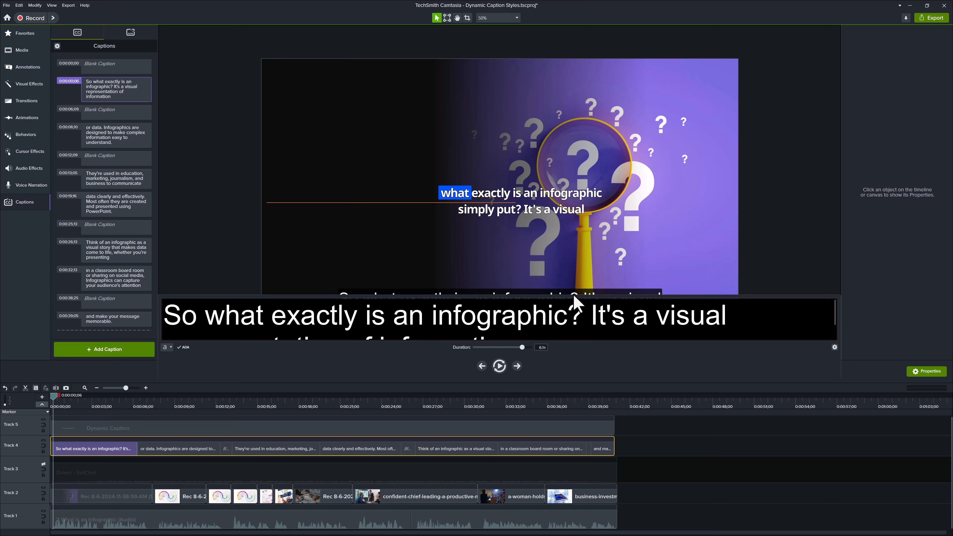
Step: Delete the words "simply" and "put?" from the dynamic caption transcript of the "2 What is an Infographic" audio clip
left_click(242, 276)
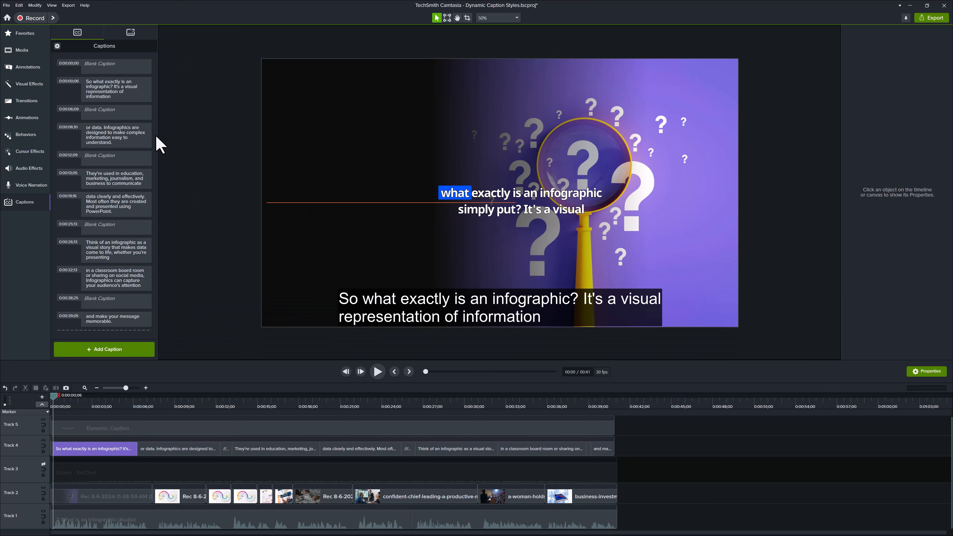
left_click(131, 32)
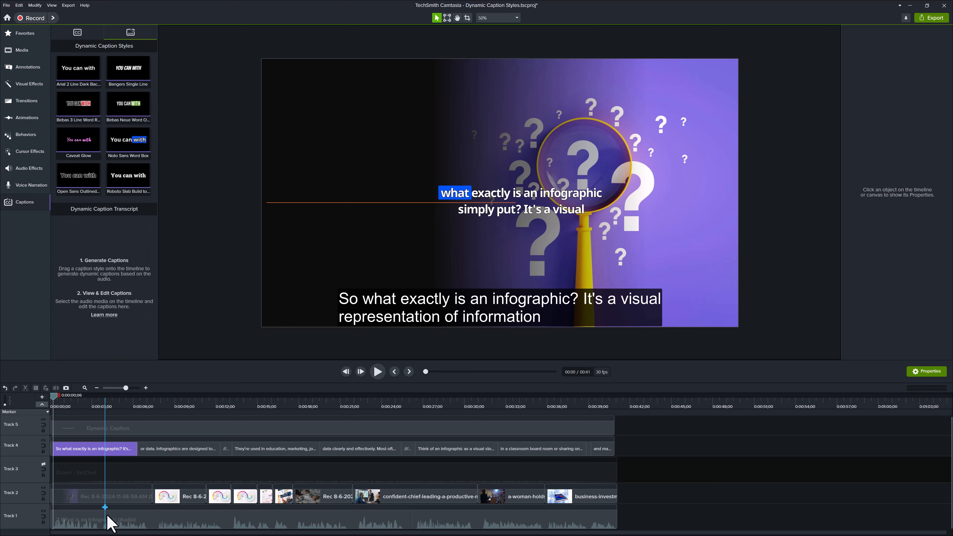
left_click(111, 525)
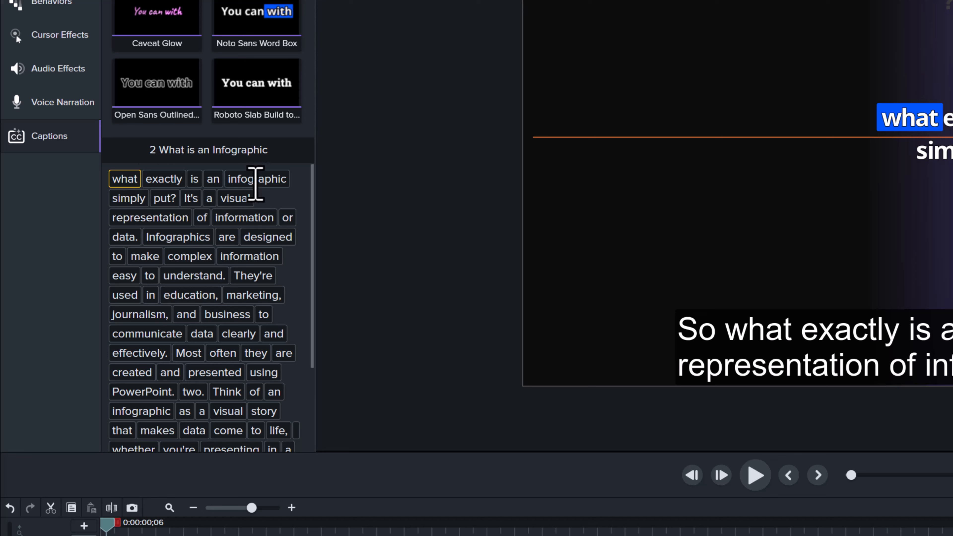
left_click(120, 199)
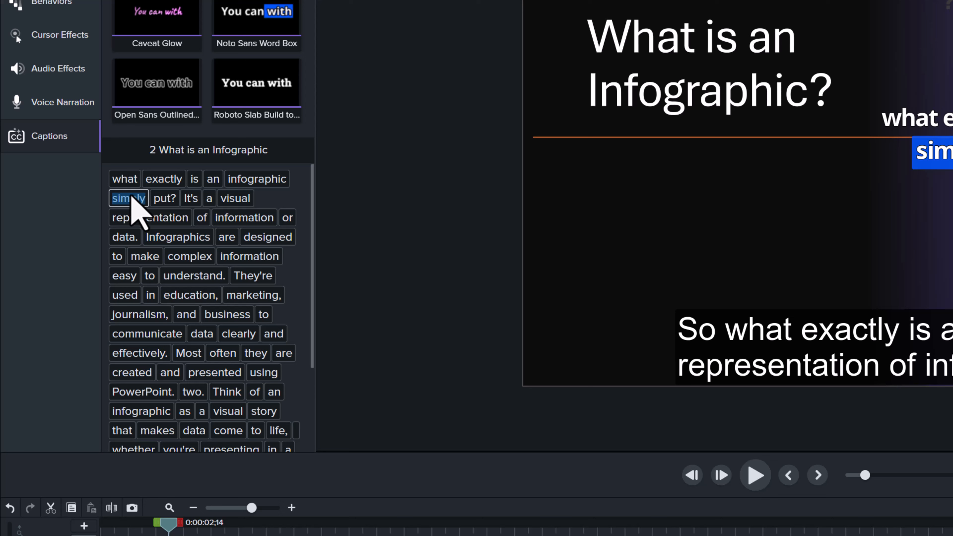
key("Delete")
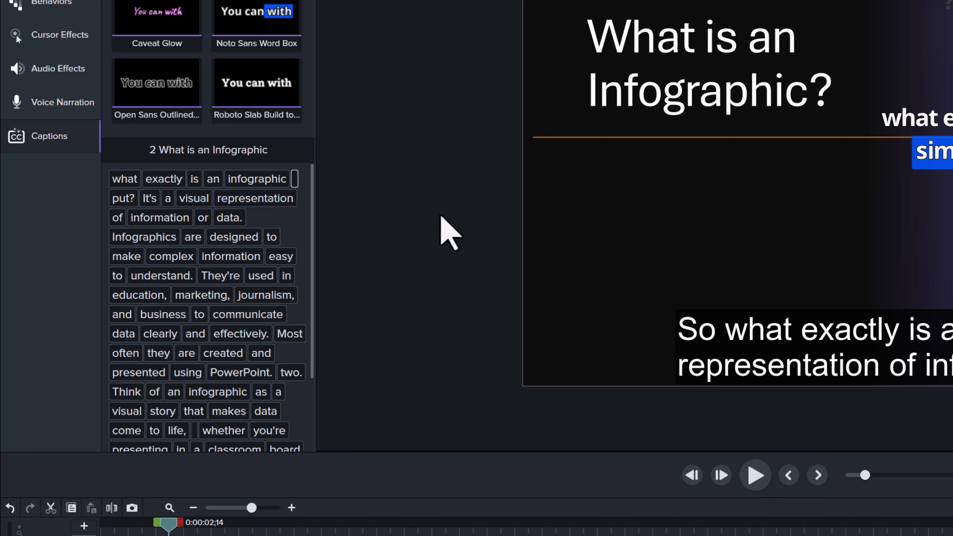
left_click(120, 199)
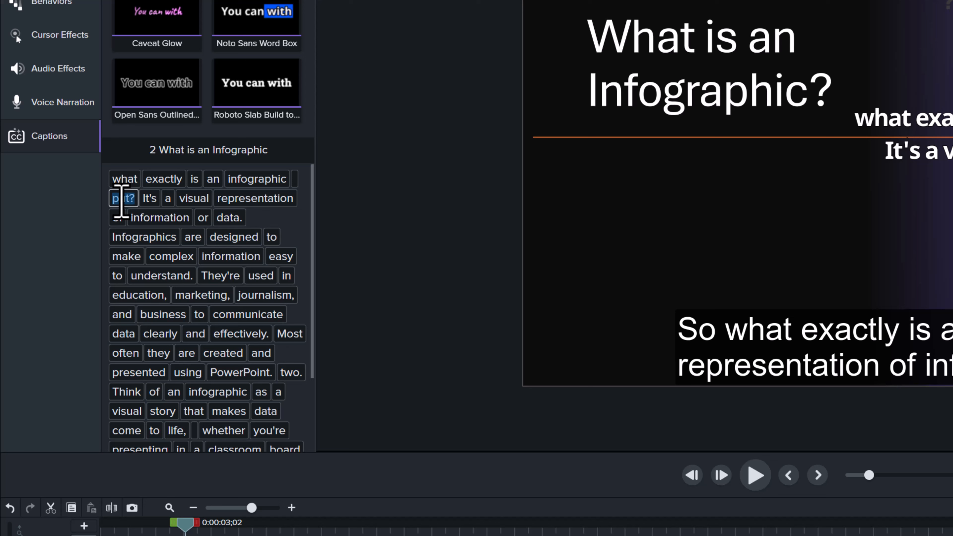
key("BackSpace")
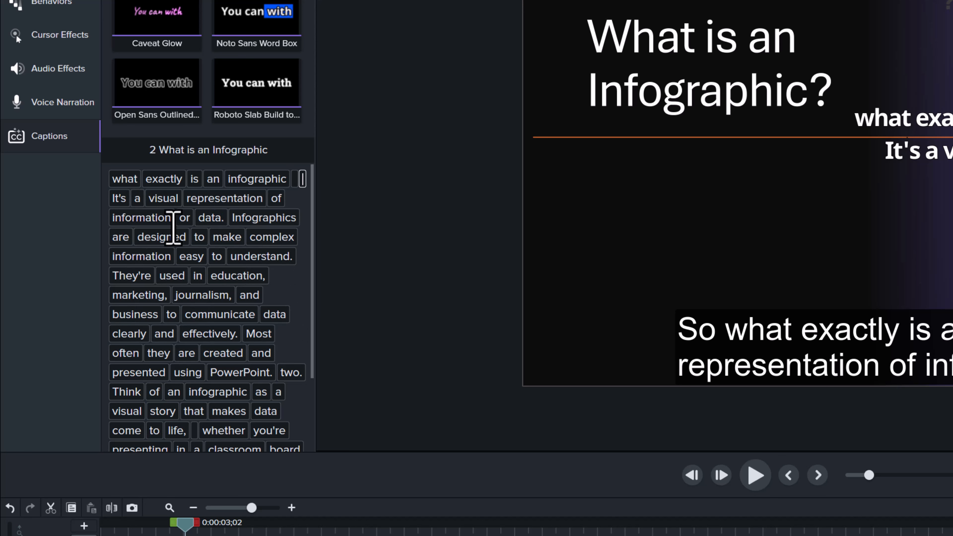
Step: Select the word "infographic" in the dynamic caption transcript and show the options available for it
key("Left")
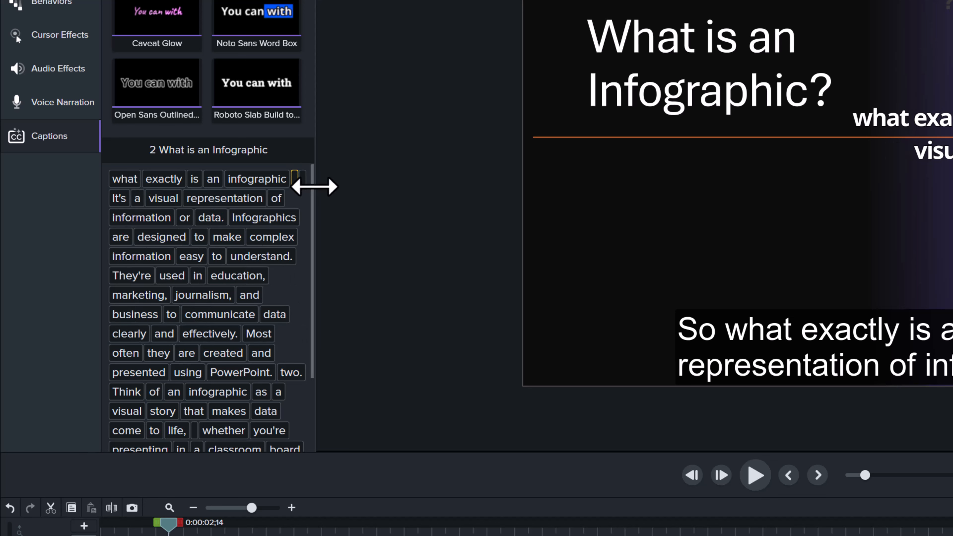
double_click(250, 180)
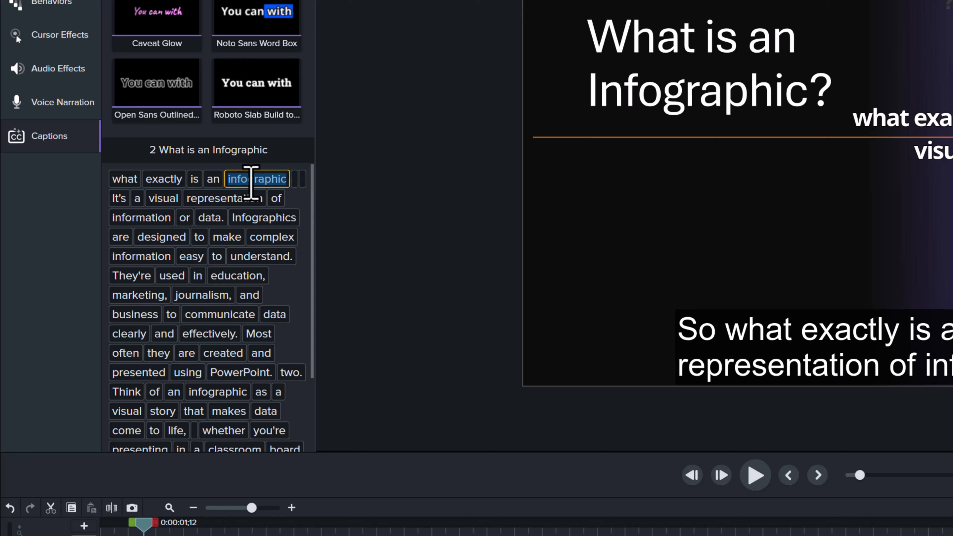
right_click(251, 180)
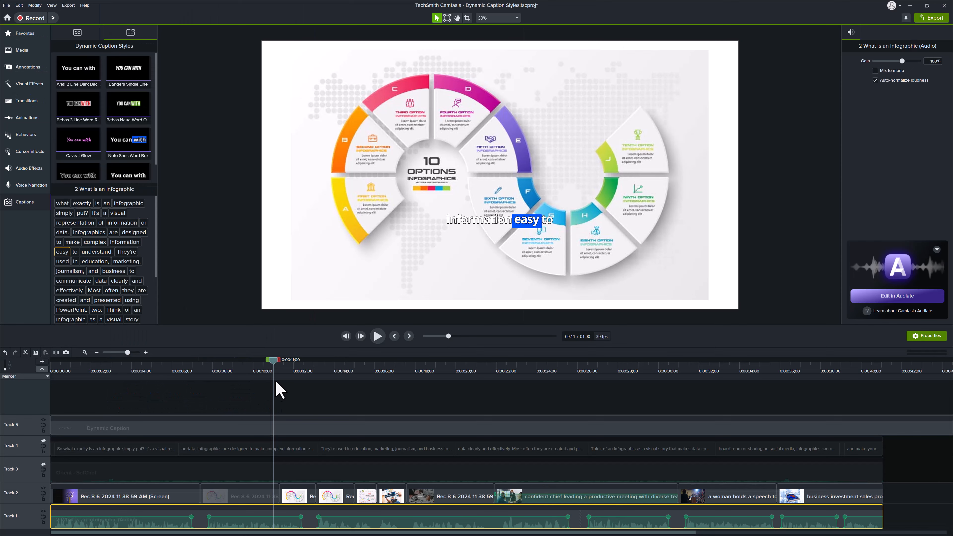
Step: At about 0:00:03;10, stretch the dynamic caption's text box to four lines and reduce it to a height of about 260
left_click_drag(275, 372, 121, 410)
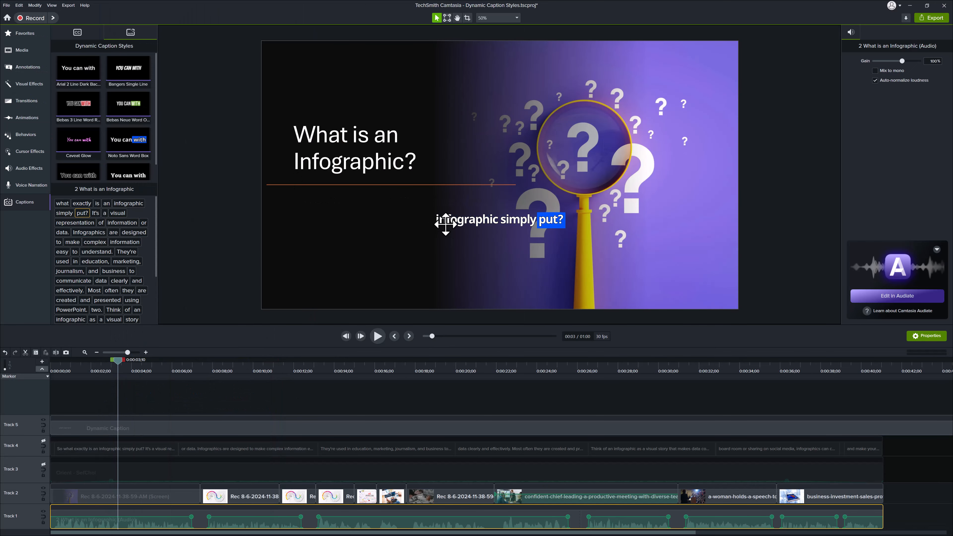
left_click(444, 224)
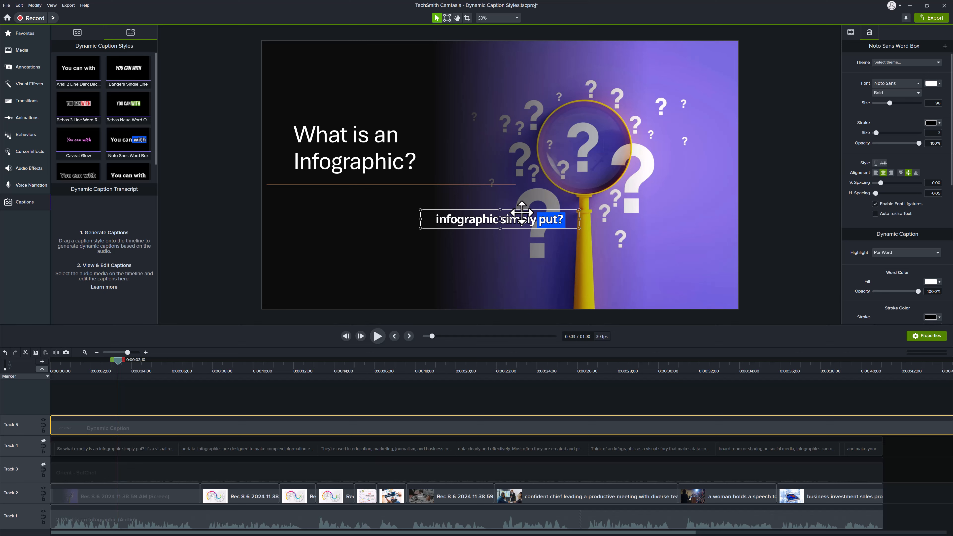
left_click_drag(527, 210, 506, 295)
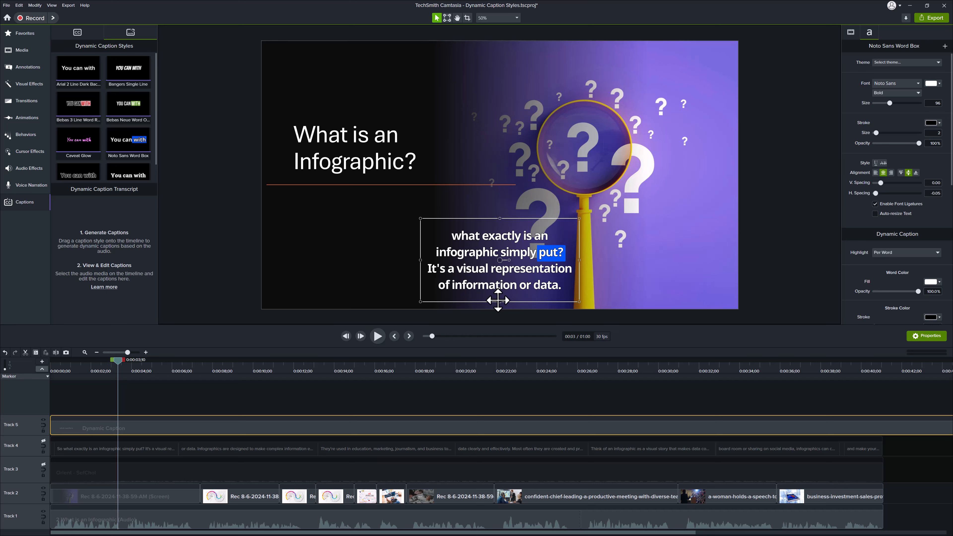
left_click_drag(499, 303, 491, 252)
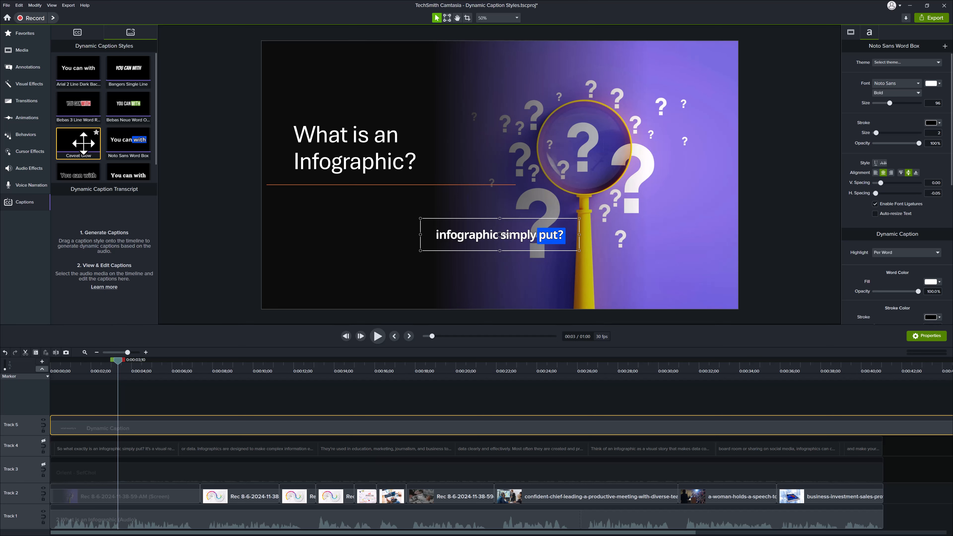
Step: Move the third and second dynamic caption segments on Track 5 further along the timeline, leaving gaps, and preview the caption at 0:00:09;01
left_click(84, 353)
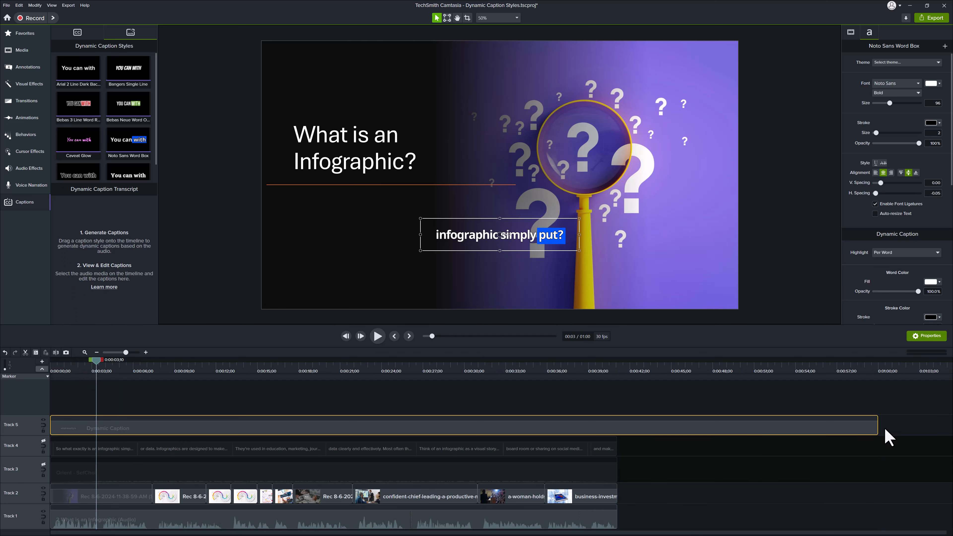
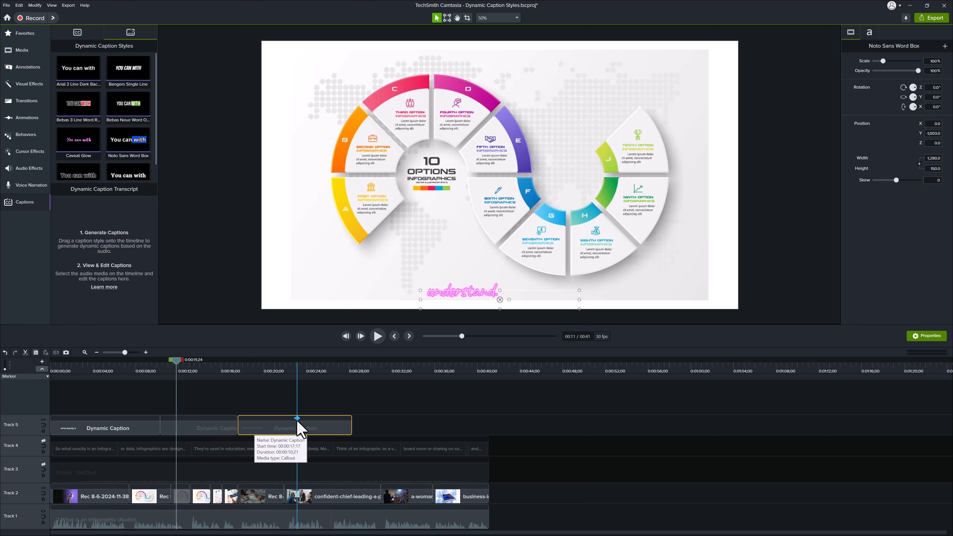
left_click_drag(283, 435, 359, 433)
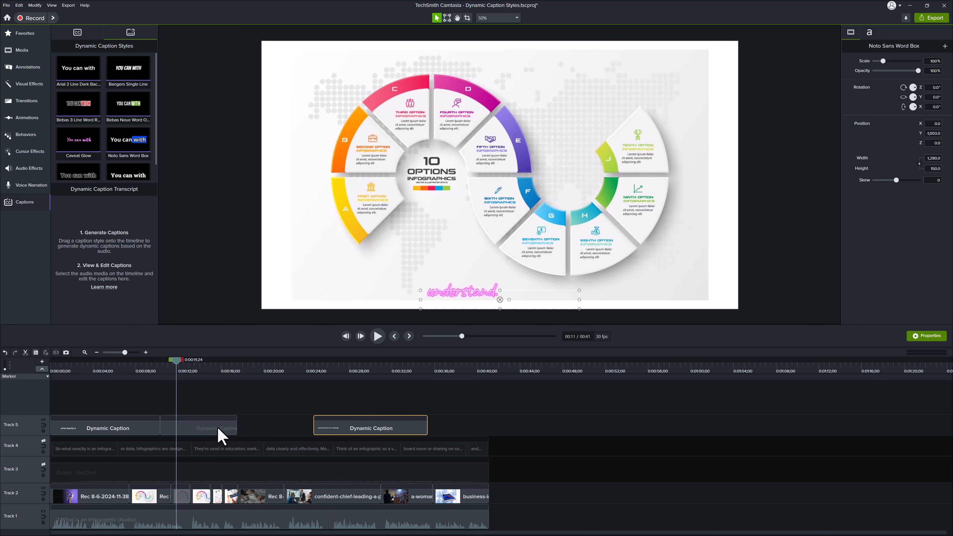
left_click_drag(219, 434, 256, 436)
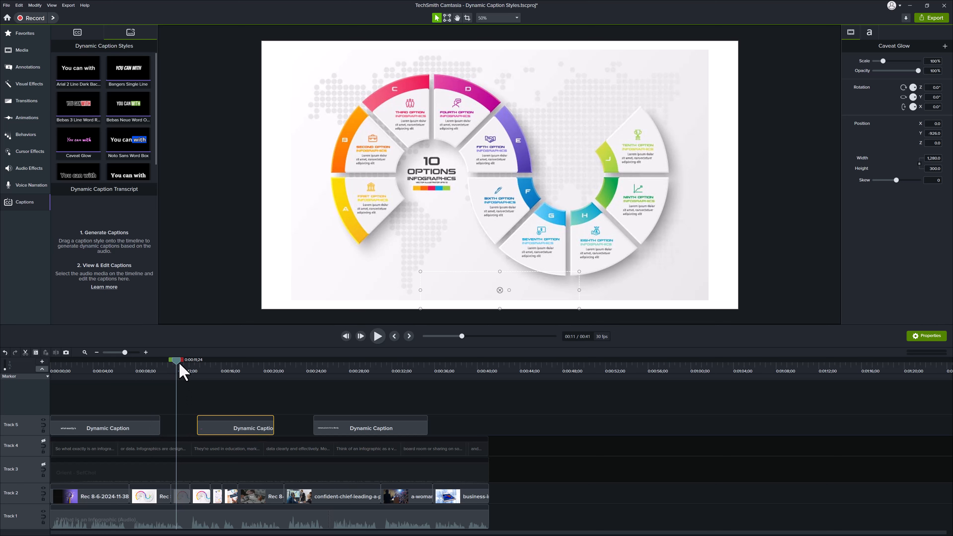
left_click_drag(176, 363, 149, 431)
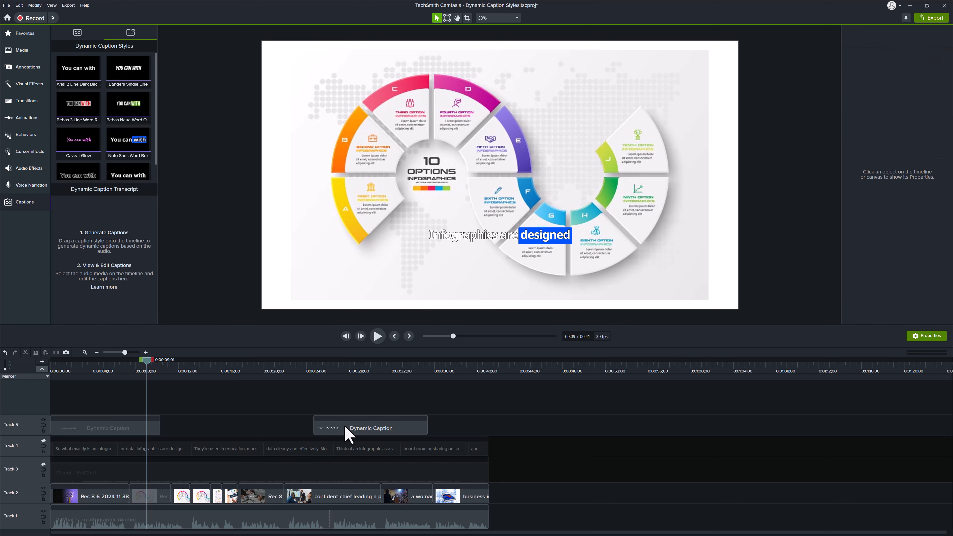
Step: Delete the last dynamic caption segment and extend the first Noto Sans Word Box caption to the end of the video clips
left_click(351, 432)
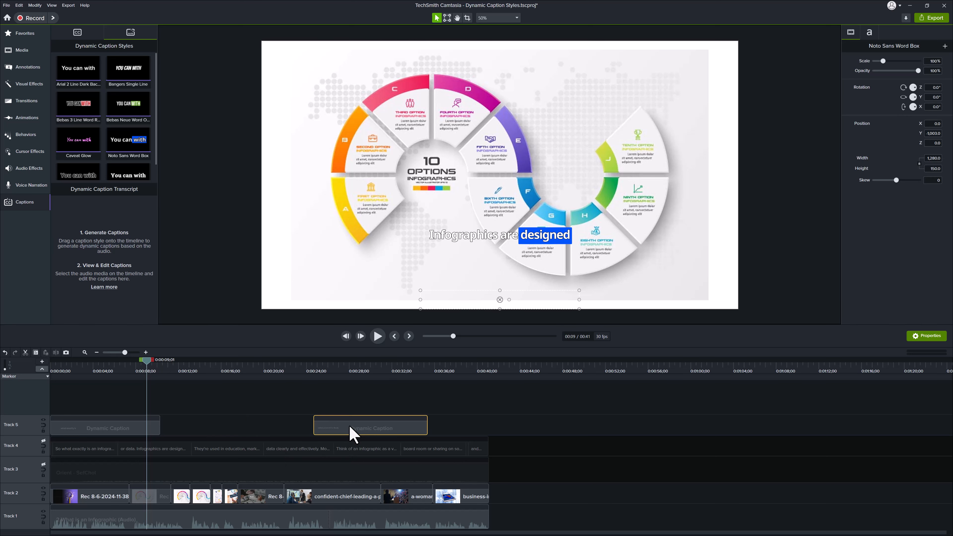
key("Delete")
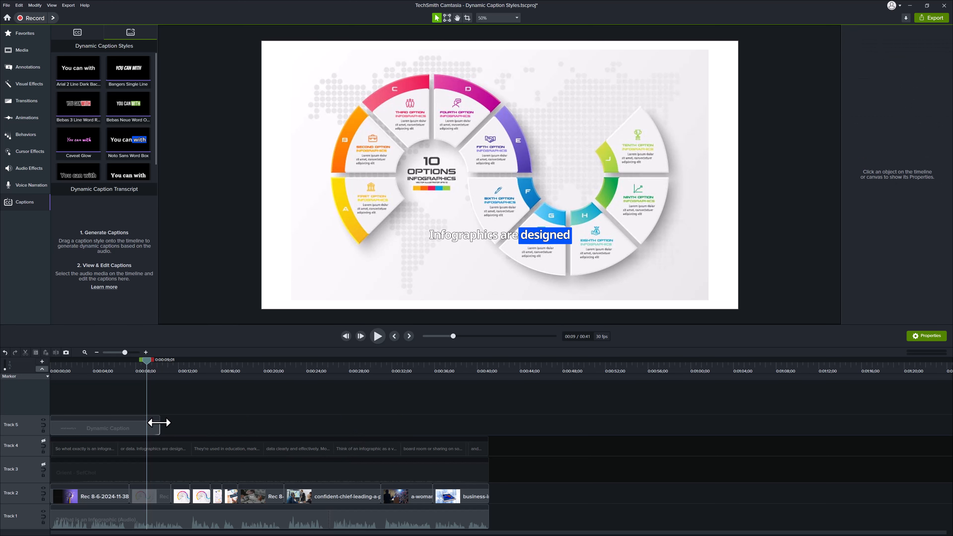
left_click(157, 432)
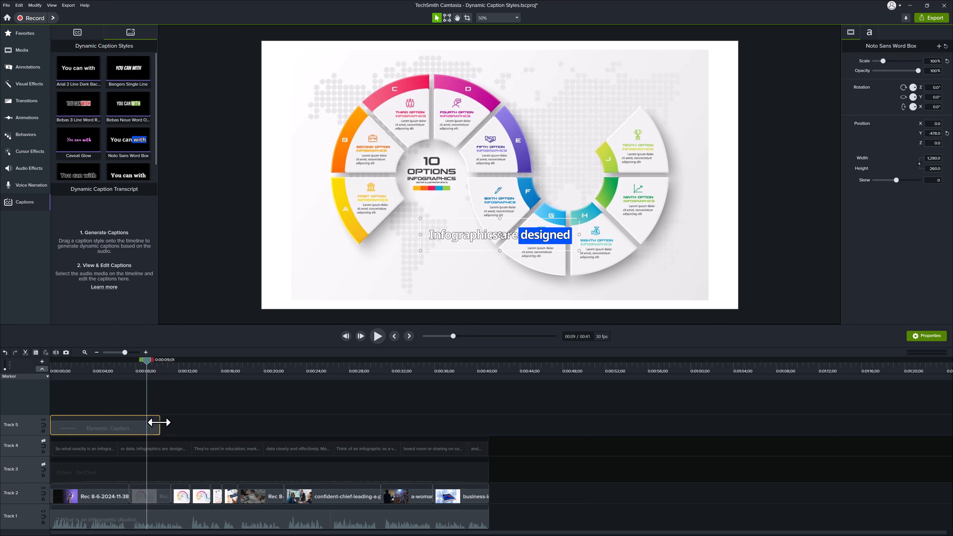
left_click_drag(159, 422, 490, 432)
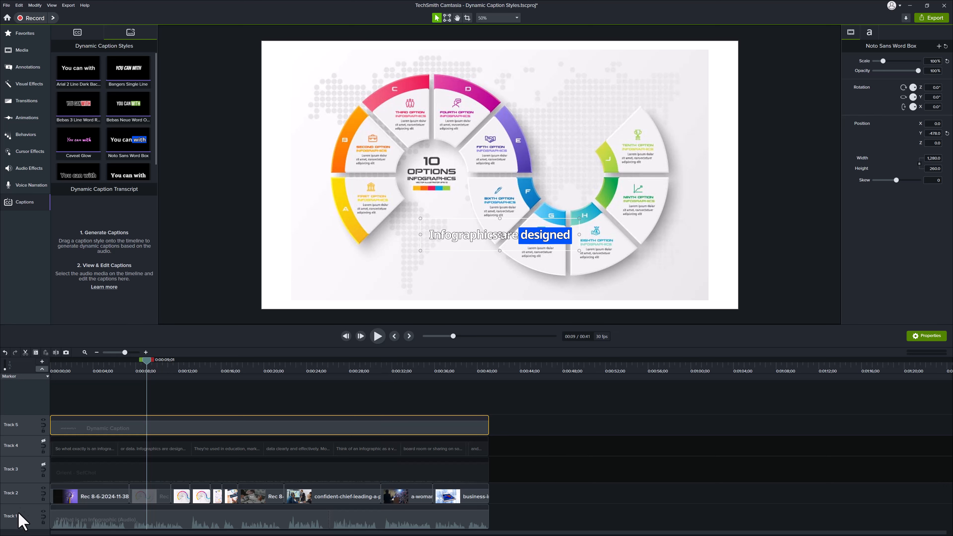
Step: Turn Track 4 back on and delete its standard captions
left_click(43, 441)
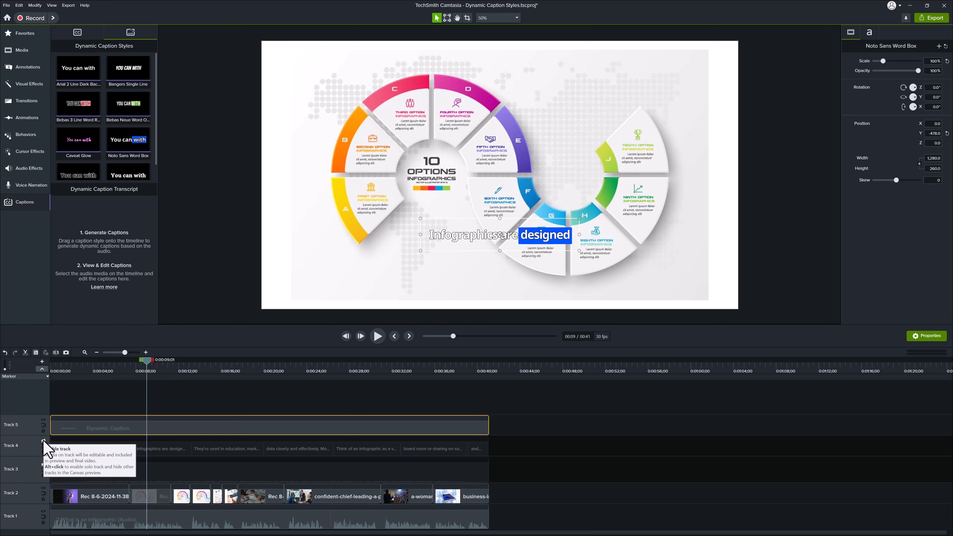
left_click(44, 441)
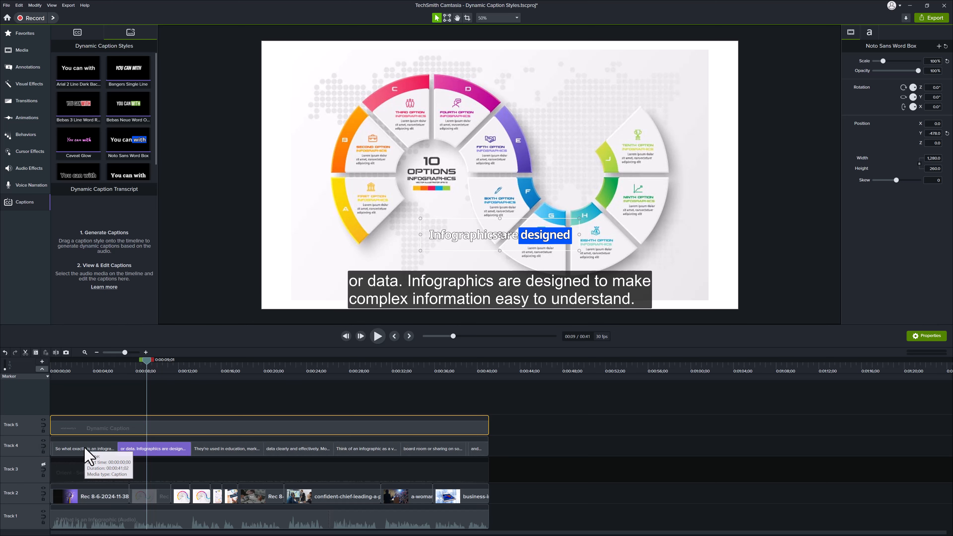
left_click(85, 450)
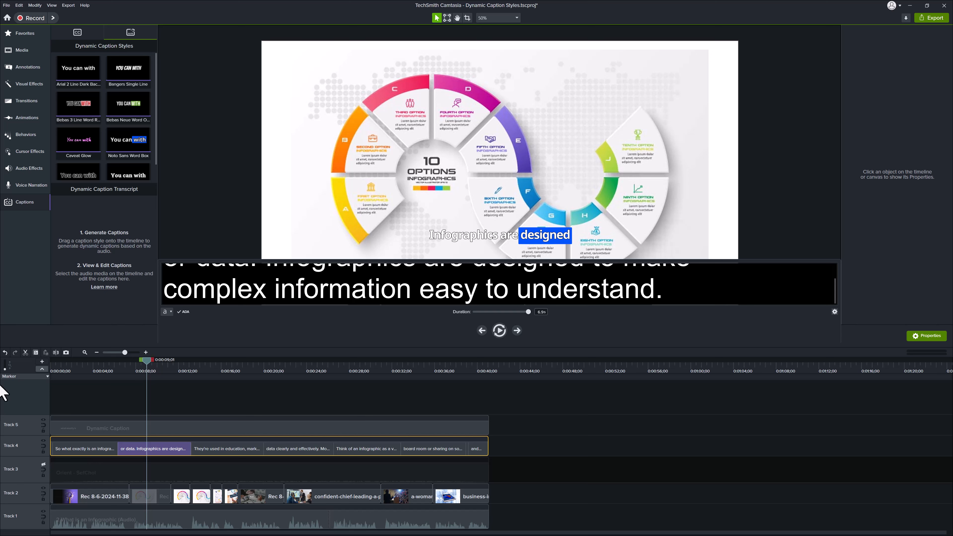
key("Delete")
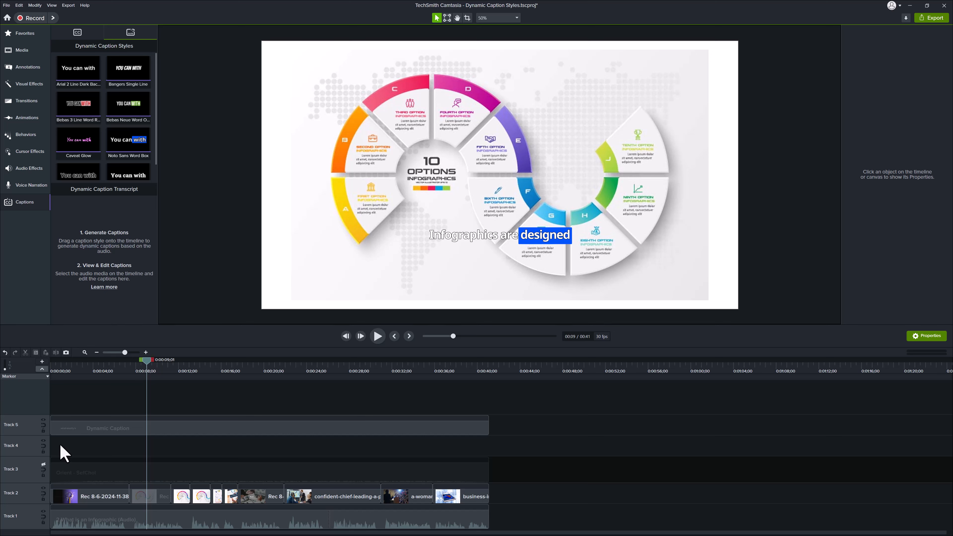
Step: Remove the empty Track 4 from the timeline and reduce the timeline's height to give the canvas more room
right_click(33, 443)
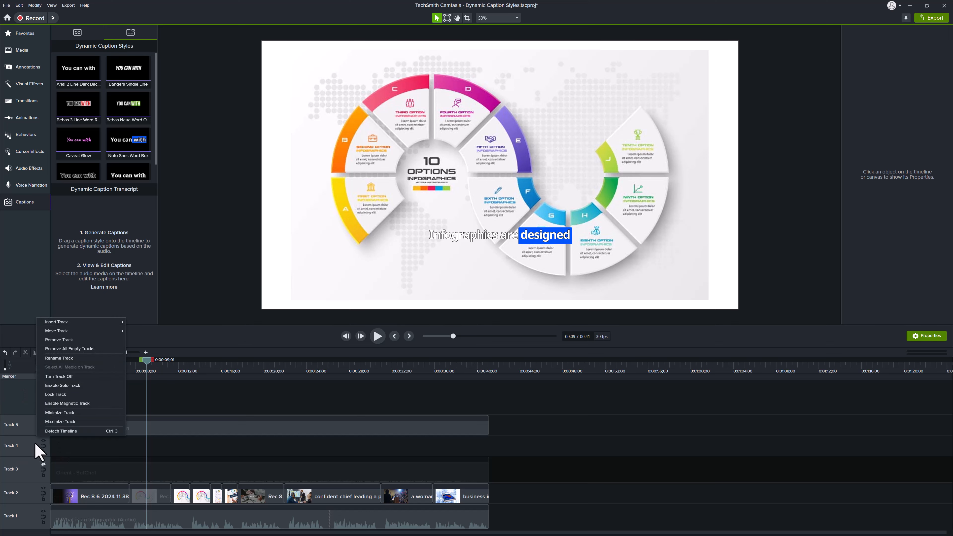
left_click(71, 340)
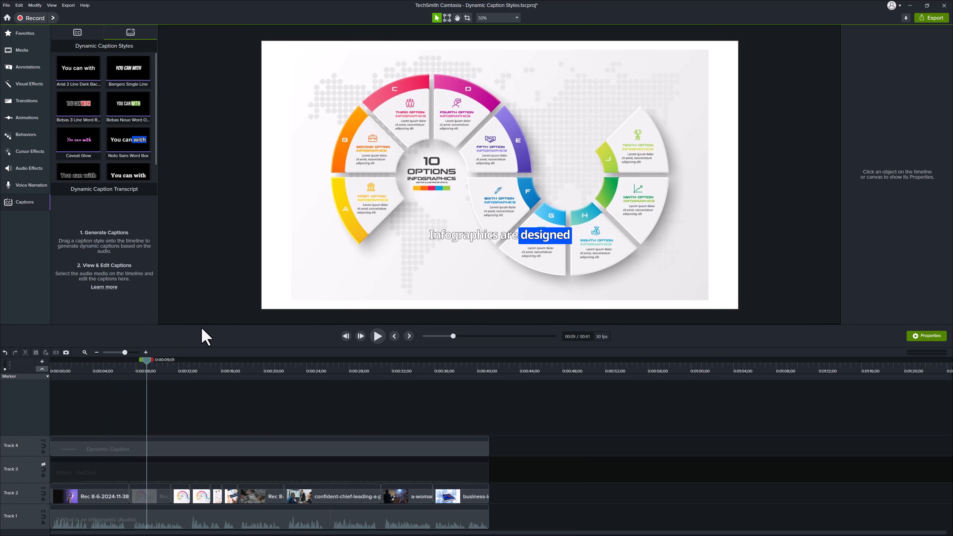
left_click_drag(204, 326, 204, 371)
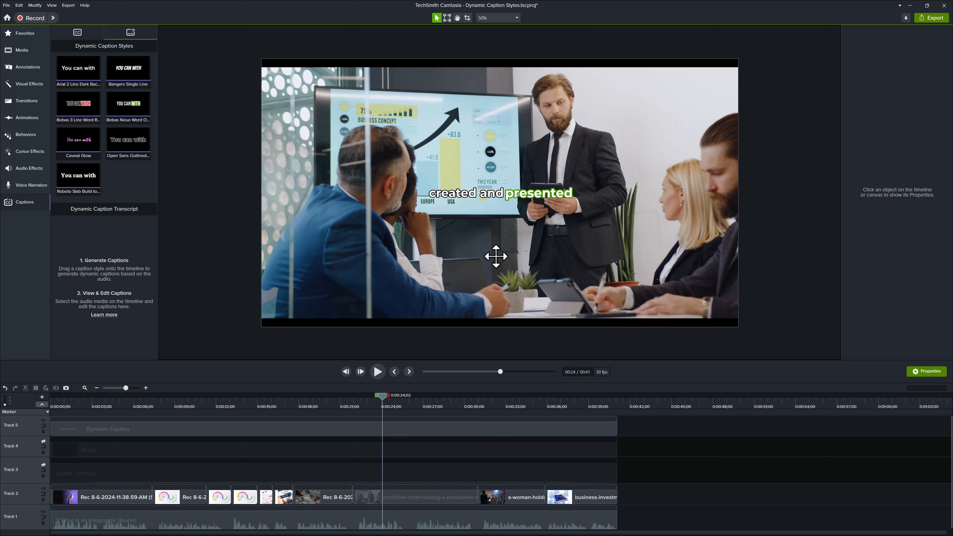
Step: Turn on Track 4's shape and set the dynamic caption's scale to about 201.5%, opacity to 98%, Z rotation to -10.3° and Y rotation to 45°
left_click(43, 442)
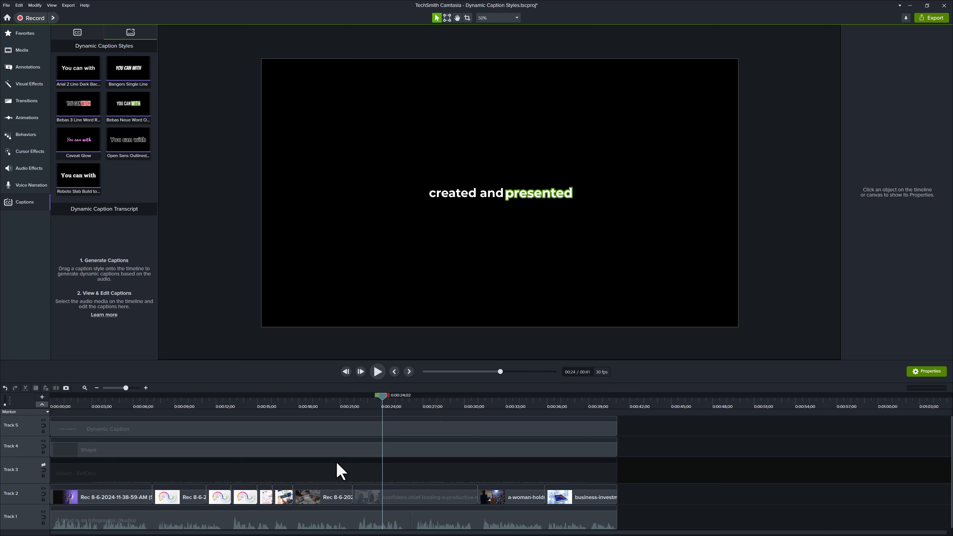
left_click(135, 430)
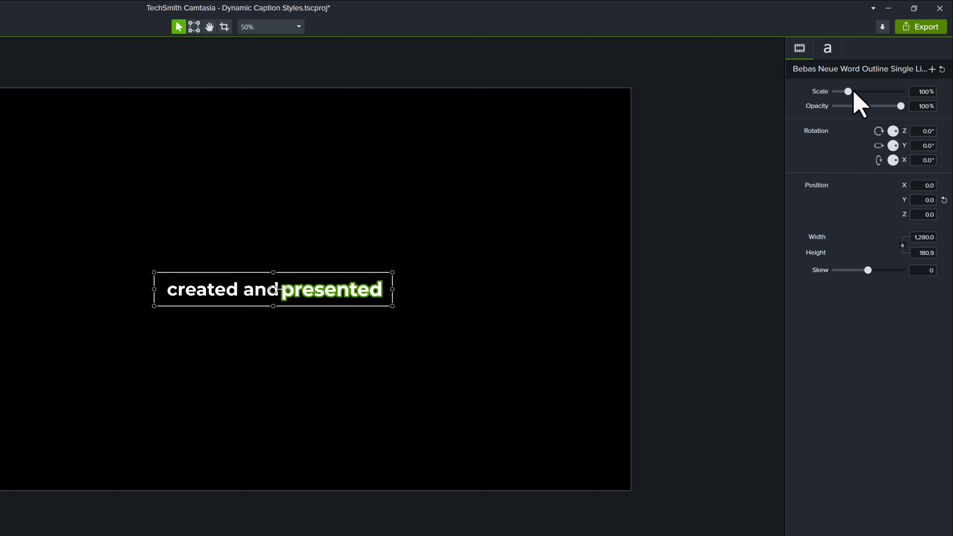
left_click_drag(848, 91, 860, 91)
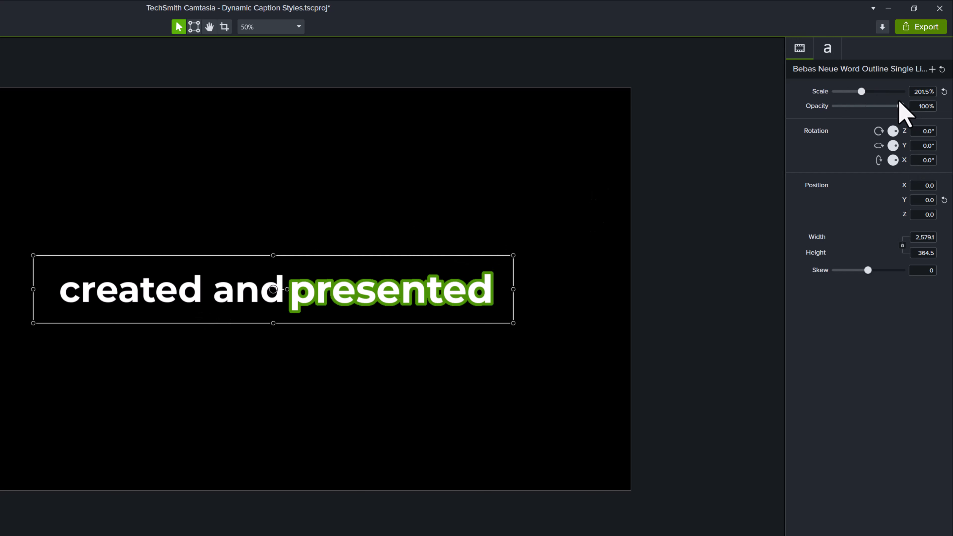
mouse_move(899, 106)
left_mouse_down()
mouse_move(849, 116)
mouse_move(901, 109)
left_mouse_up()
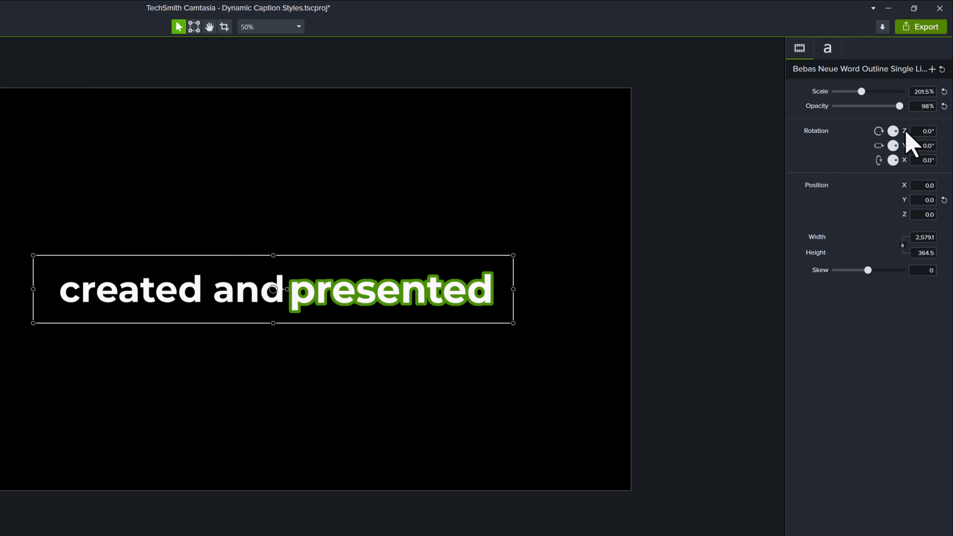
left_click_drag(899, 131, 895, 150)
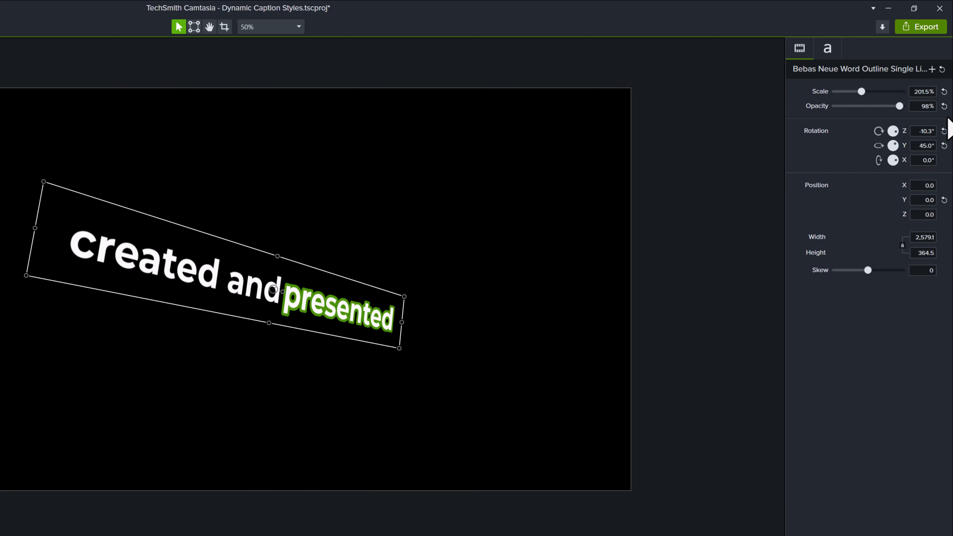
Step: Reset the dynamic caption's Y rotation, Z rotation, opacity and scale to their defaults
left_click(944, 145)
left_click(944, 131)
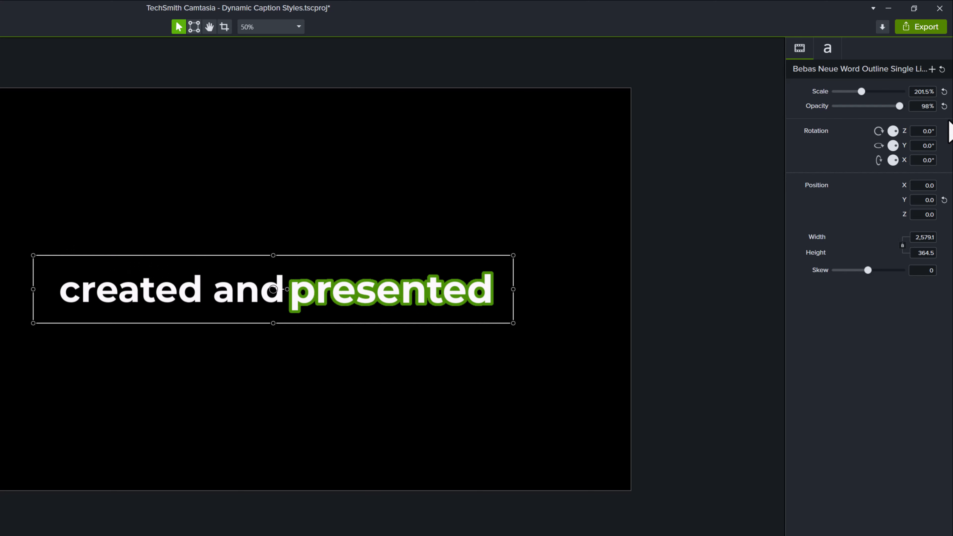
left_click(944, 106)
left_click(945, 92)
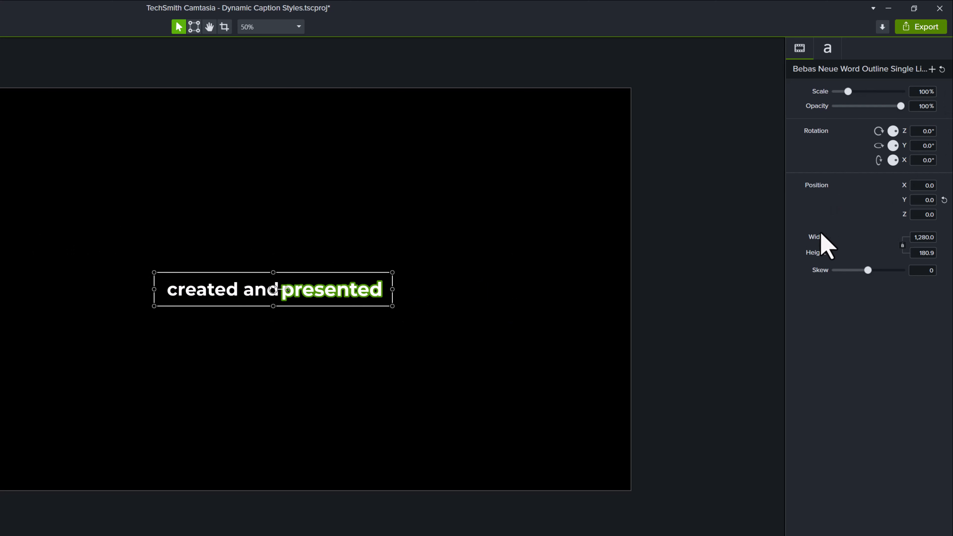
Step: Try out the caption's vertical position and a skew of -9.6, restoring Y position 0 and skew 0
mouse_move(274, 288)
left_mouse_down()
mouse_move(272, 220)
mouse_move(411, 251)
mouse_move(232, 247)
mouse_move(272, 270)
left_mouse_up()
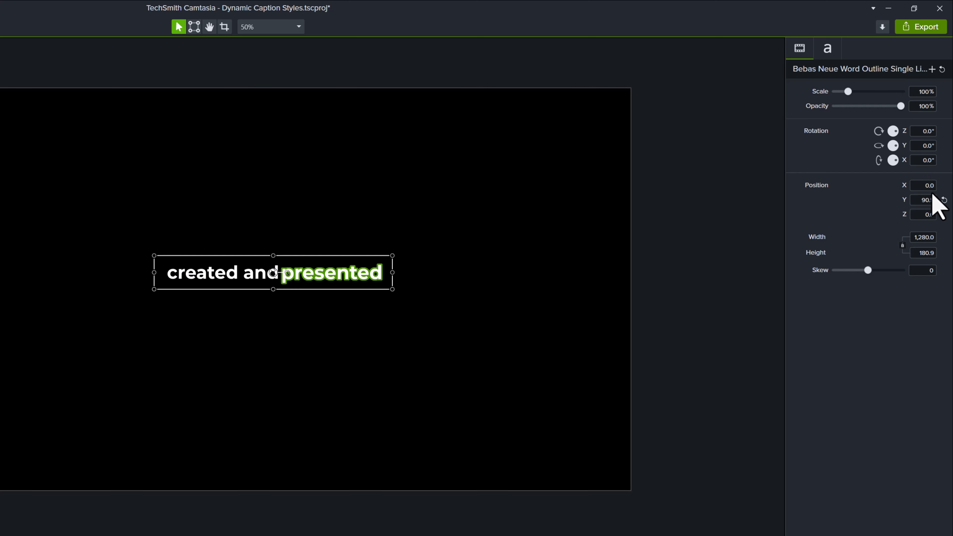
left_click(944, 199)
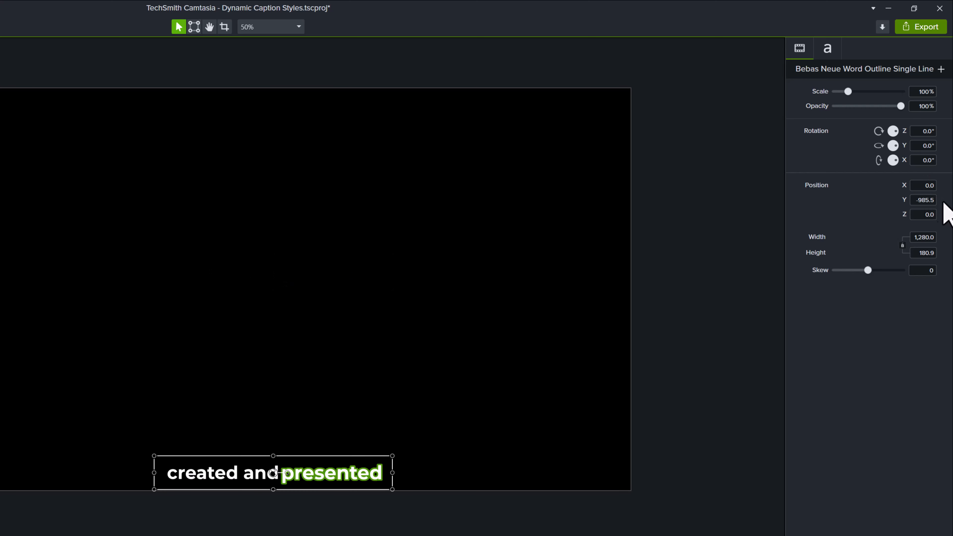
left_click_drag(271, 470, 271, 296)
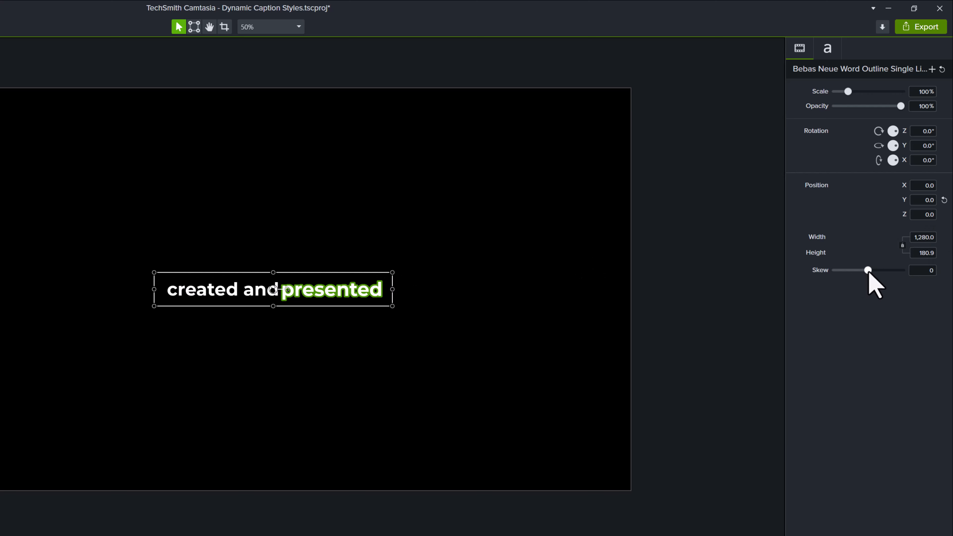
left_click_drag(868, 270, 837, 271)
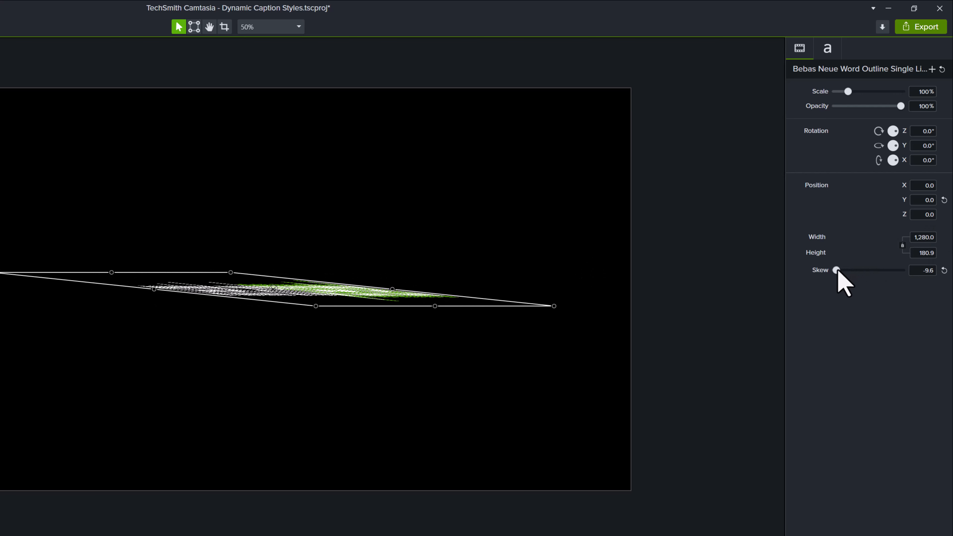
left_click(944, 270)
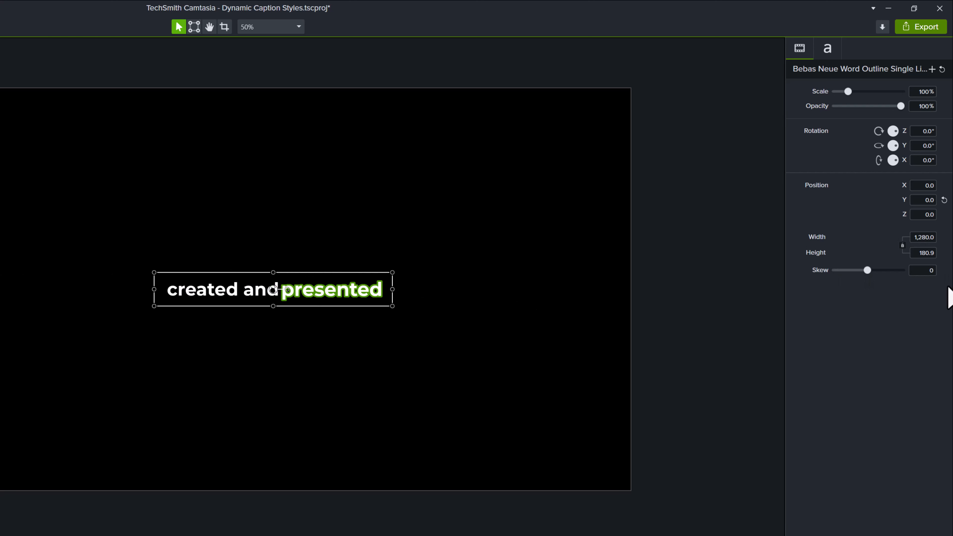
Step: Apply the Default theme to the dynamic caption's text properties
left_click(828, 49)
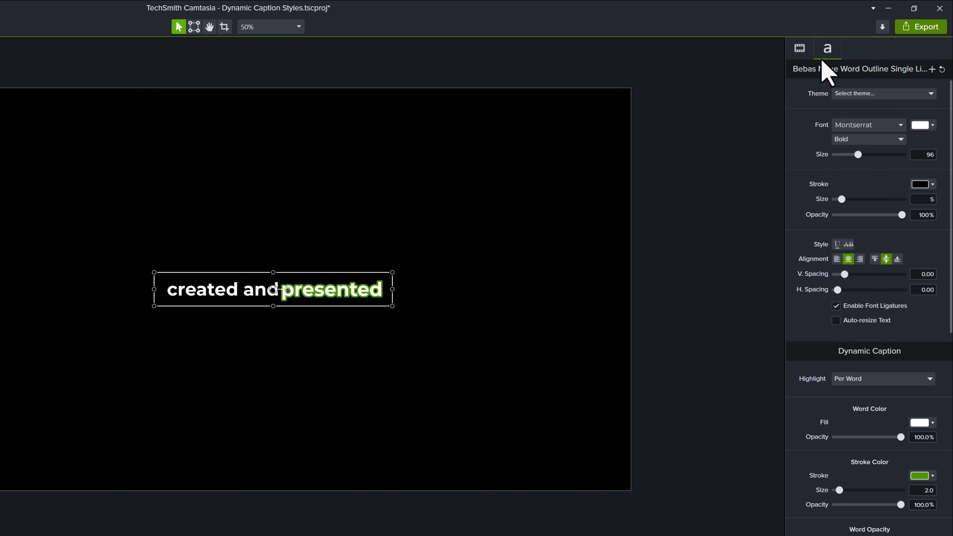
left_click(929, 94)
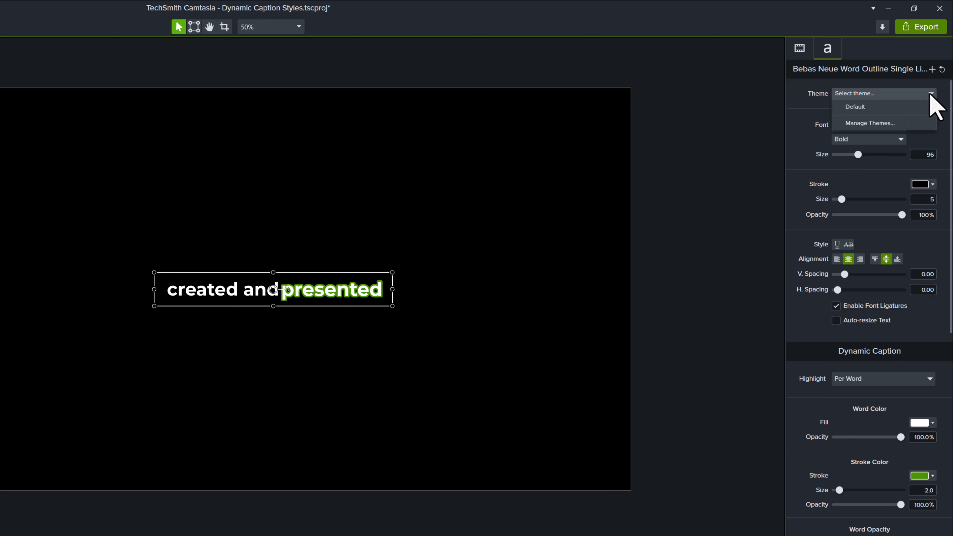
left_click(885, 107)
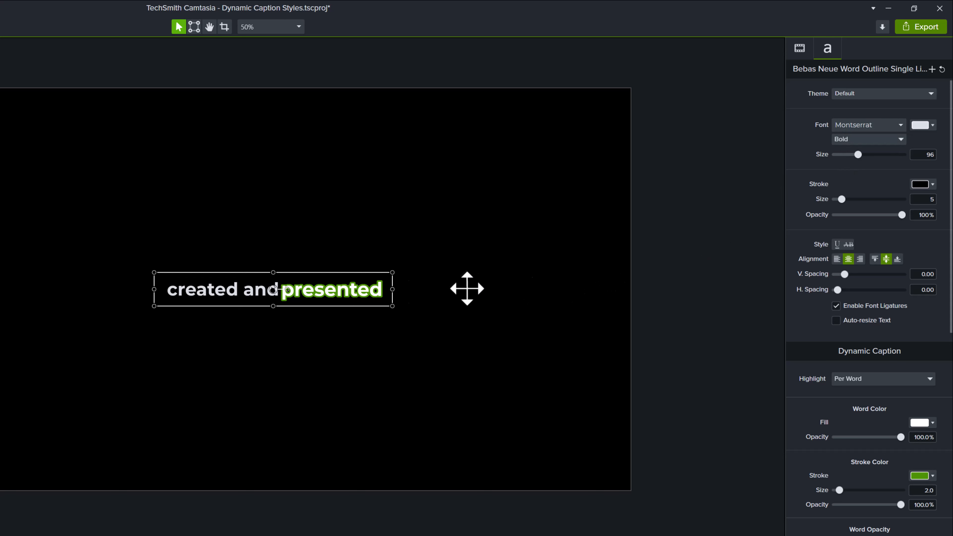
Step: Try the Regular font style on the Montserrat caption text and restore Bold
left_click(902, 139)
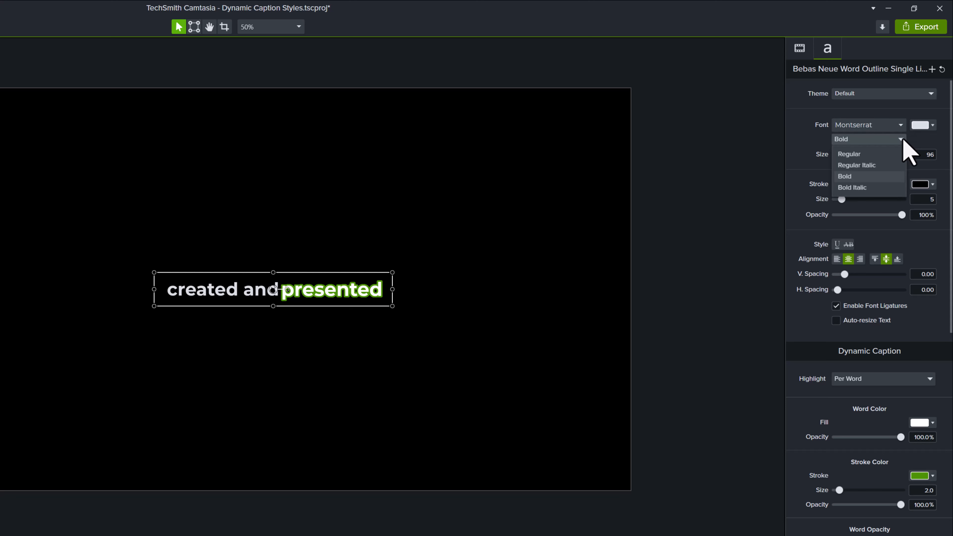
left_click(886, 156)
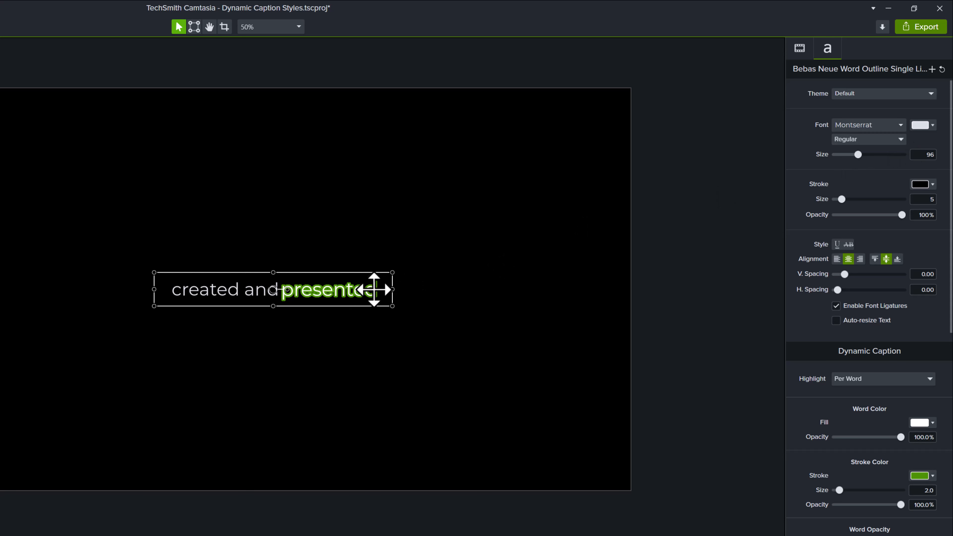
left_click(903, 139)
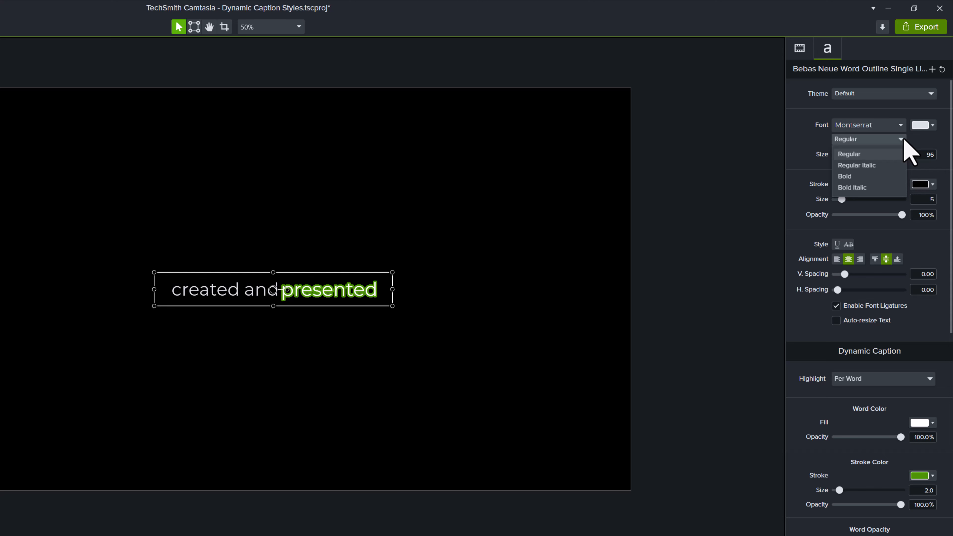
left_click(847, 178)
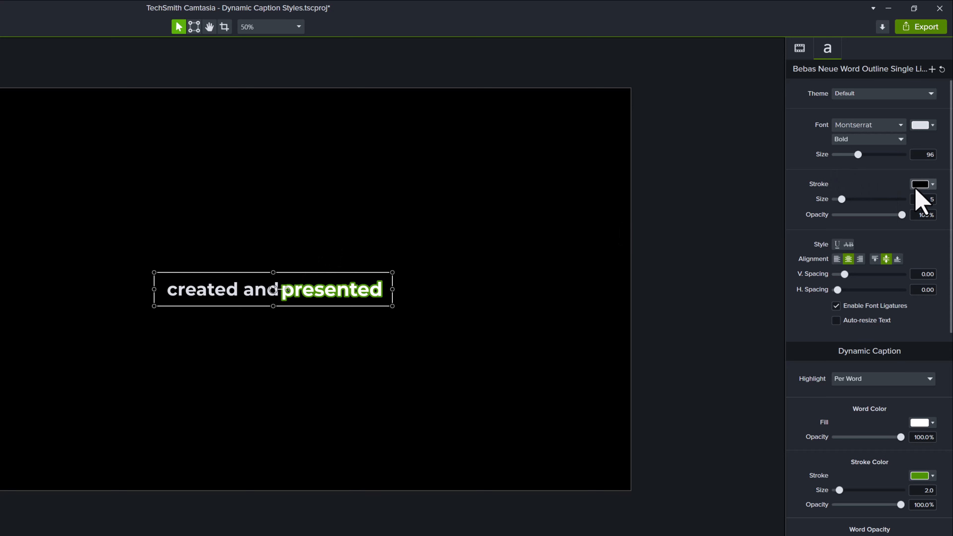
Step: Set the caption's font size to 91 and its text stroke size to 4
mouse_move(860, 156)
left_mouse_down()
mouse_move(870, 156)
mouse_move(857, 155)
left_mouse_up()
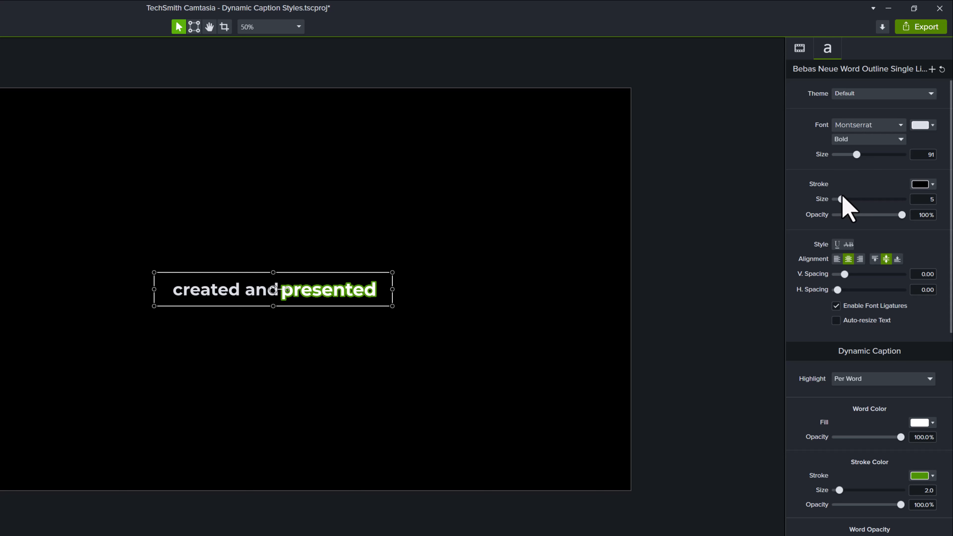
left_click_drag(842, 198, 840, 200)
Step: Try red #F91818 and the Default theme's dark grey #23282F as the caption's text stroke colour
left_click(934, 184)
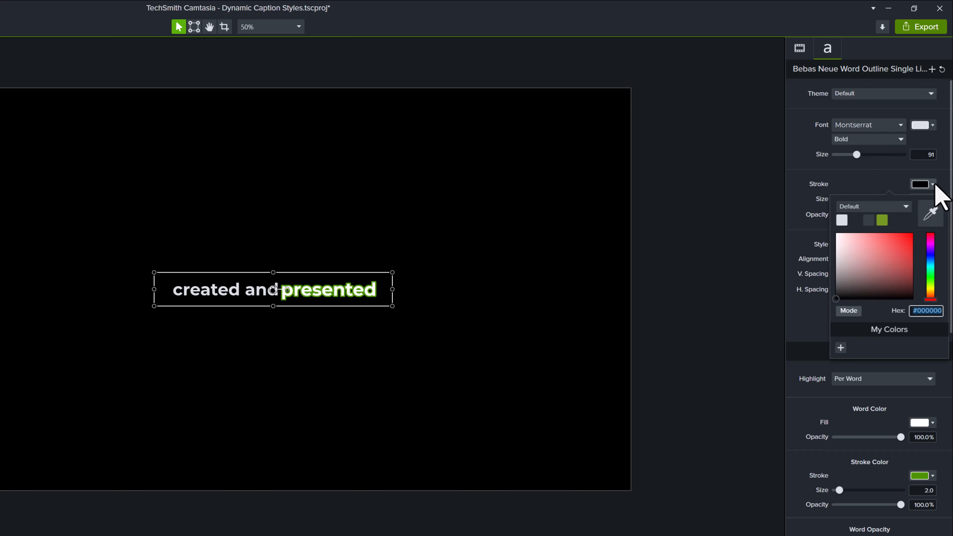
left_click(907, 234)
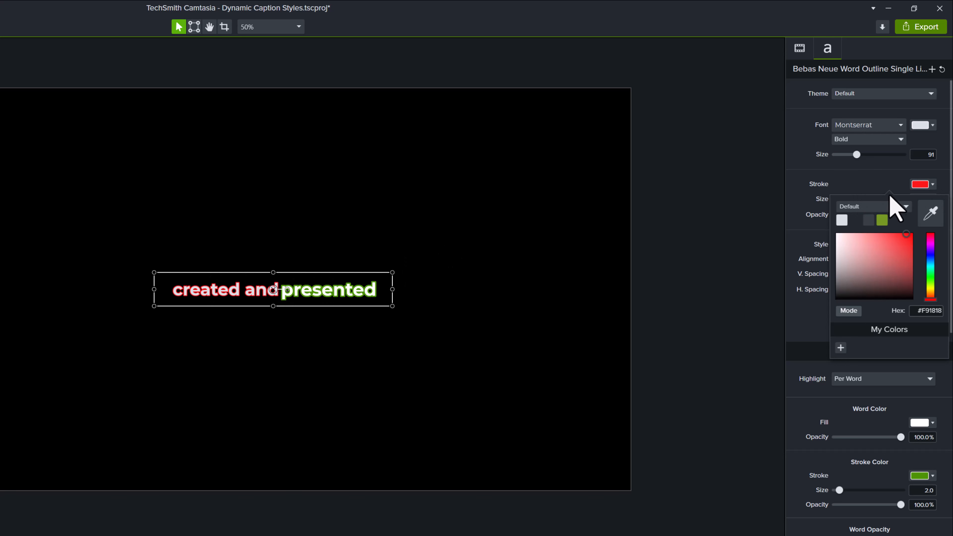
left_click(859, 185)
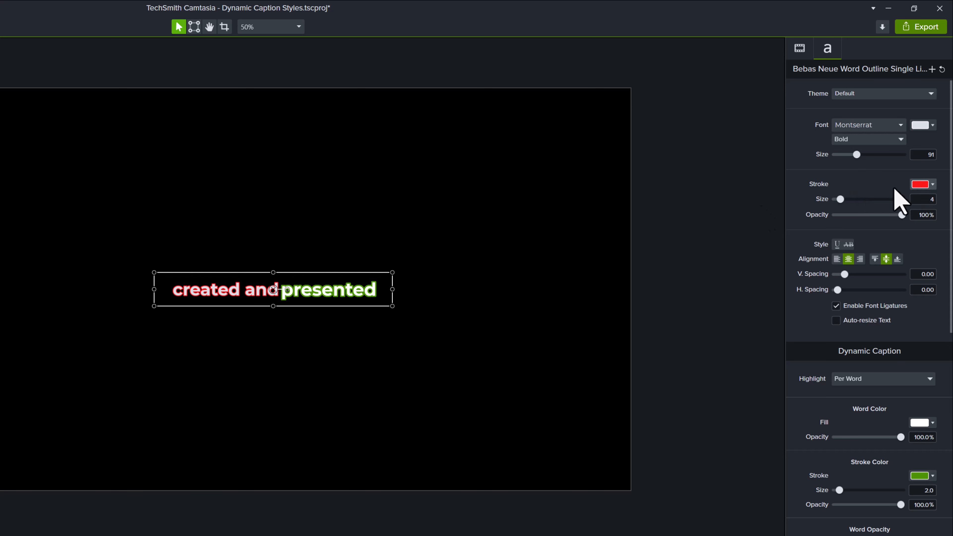
left_click(933, 184)
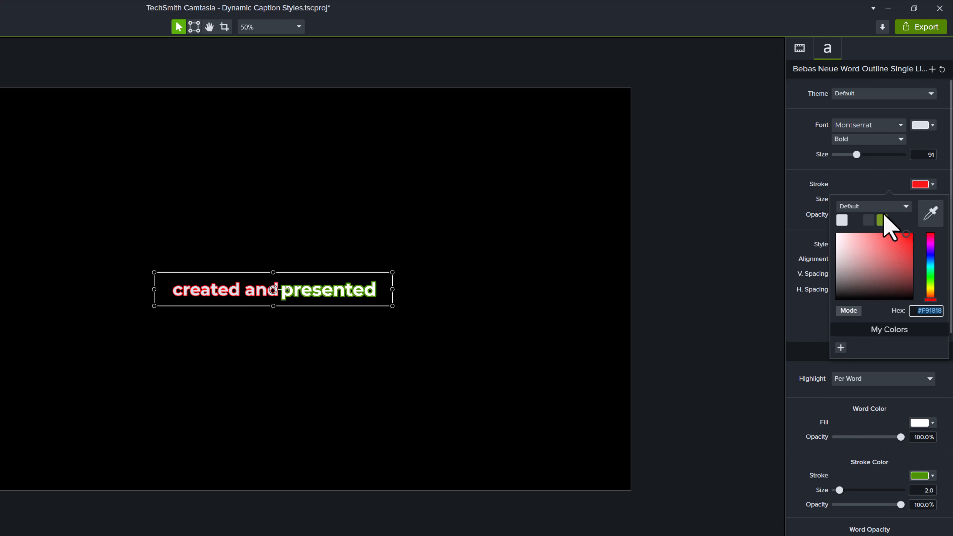
left_click(868, 220)
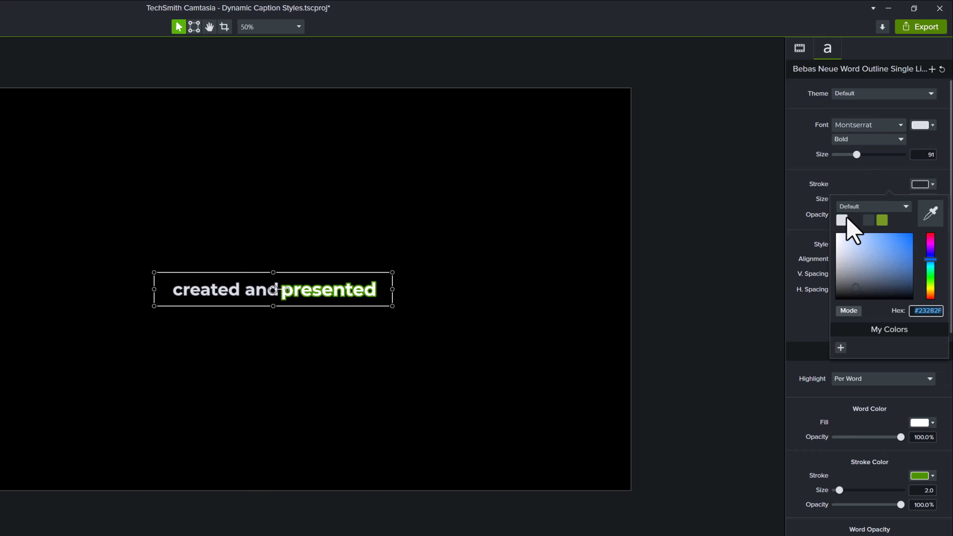
left_click(864, 191)
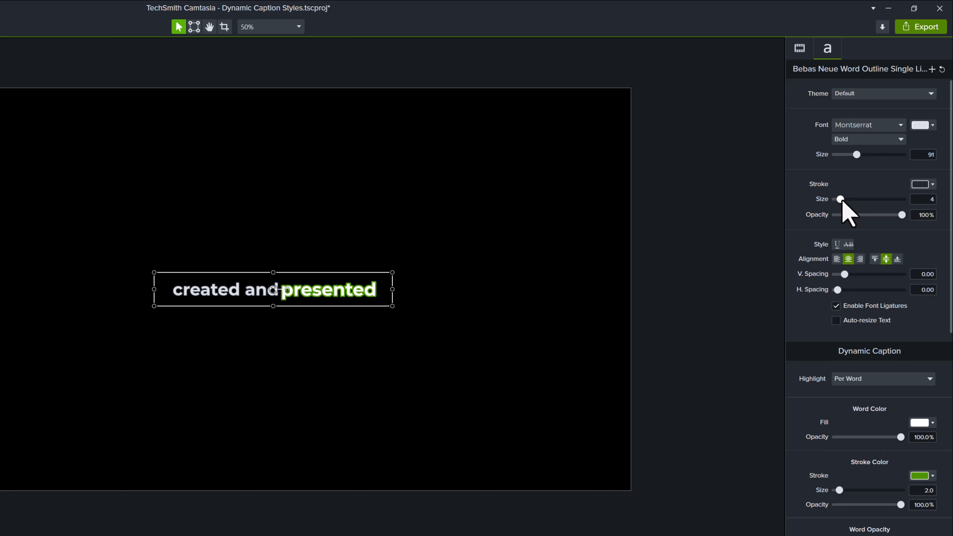
Step: Lower the text stroke opacity to 0%, change the stroke to the theme's green #739922 and restore 100% opacity
left_click_drag(901, 215, 843, 218)
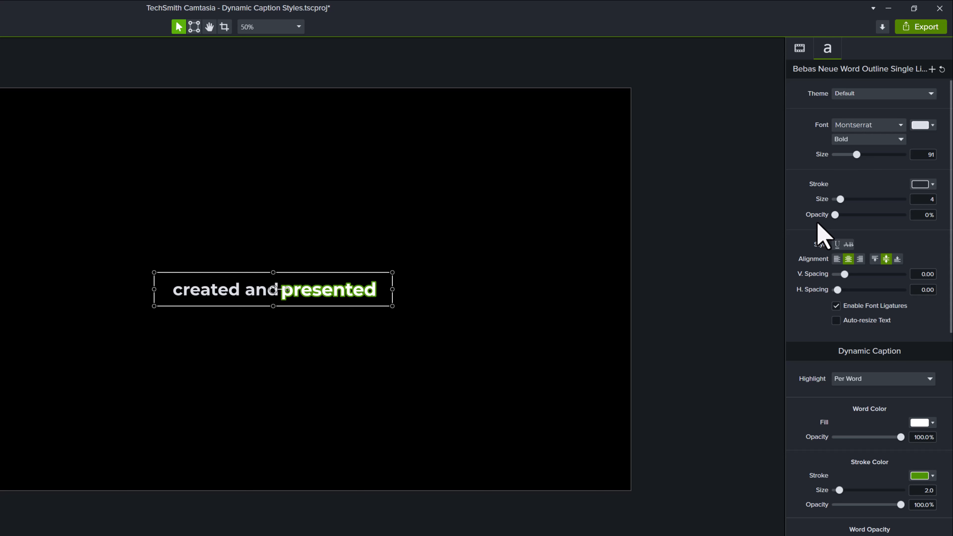
left_click(933, 185)
left_click(881, 220)
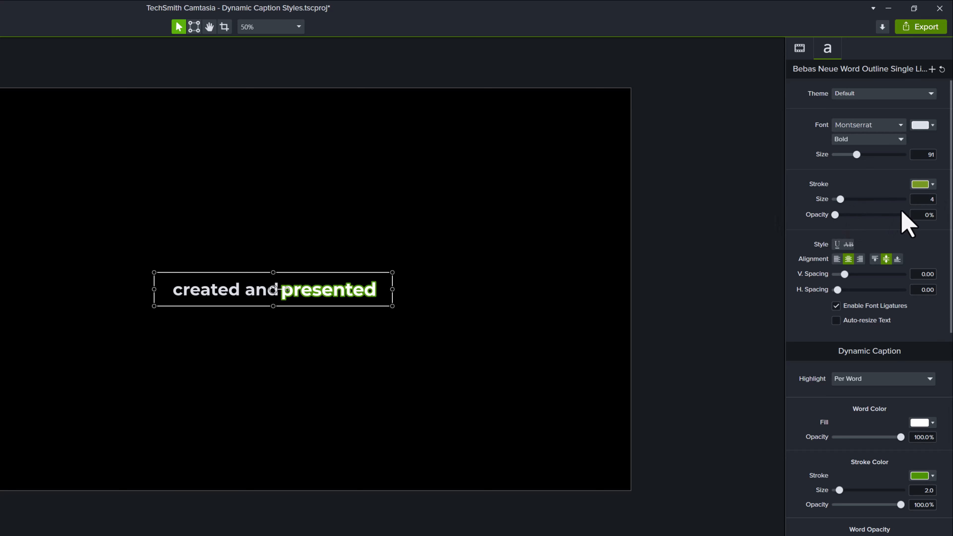
left_click_drag(842, 219, 930, 227)
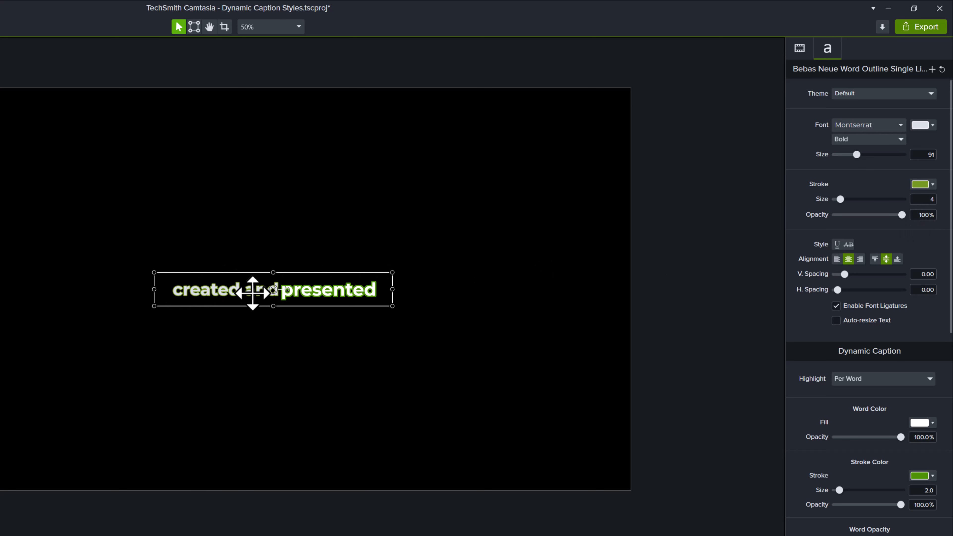
Step: Set the text stroke opacity to 0% and the stroke colour to the Default theme's light grey swatch
left_click_drag(901, 215, 802, 220)
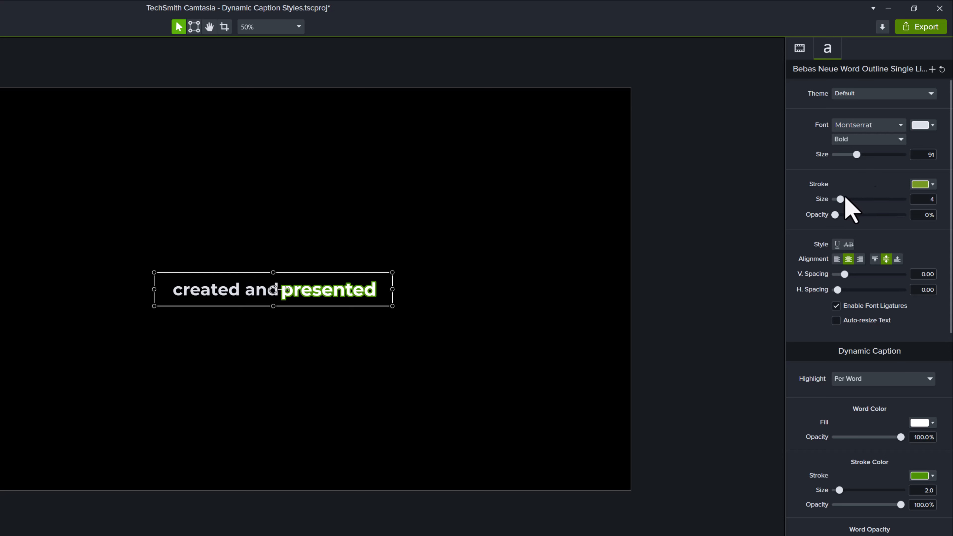
left_click(932, 185)
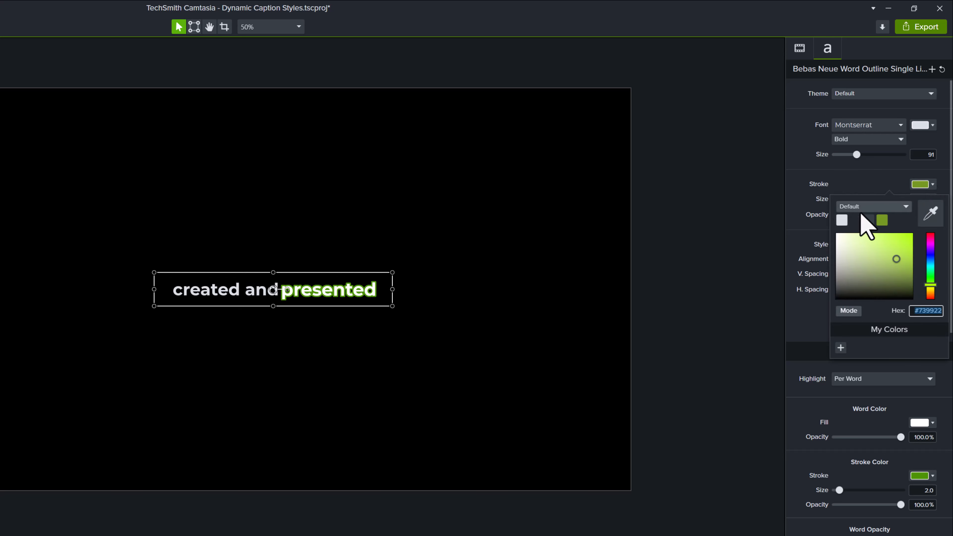
left_click(844, 220)
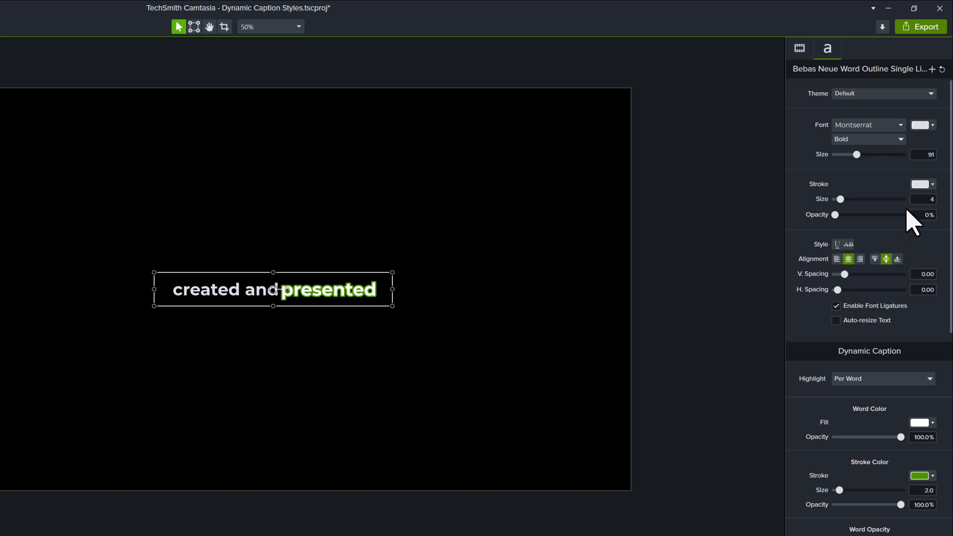
Step: Toggle the caption's underline on and off, and extend the caption box downward to fit two lines of text
left_click(837, 245)
left_click(836, 244)
left_click_drag(272, 307, 271, 338)
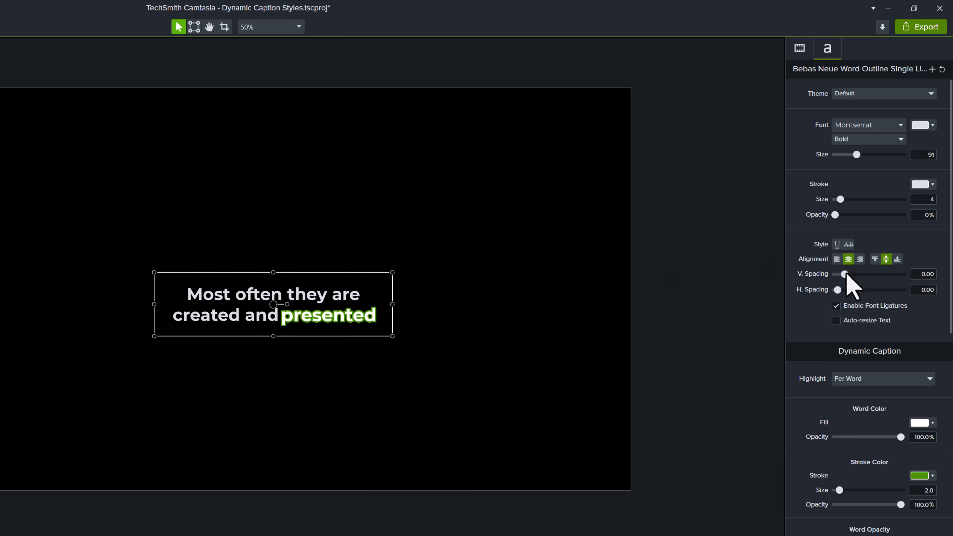
Step: Set the caption's vertical spacing to -0.21 and horizontal spacing to 0.15, and disable font ligatures
mouse_move(845, 274)
left_mouse_down()
mouse_move(905, 275)
mouse_move(830, 274)
mouse_move(844, 274)
left_mouse_up()
left_click_drag(837, 290, 822, 295)
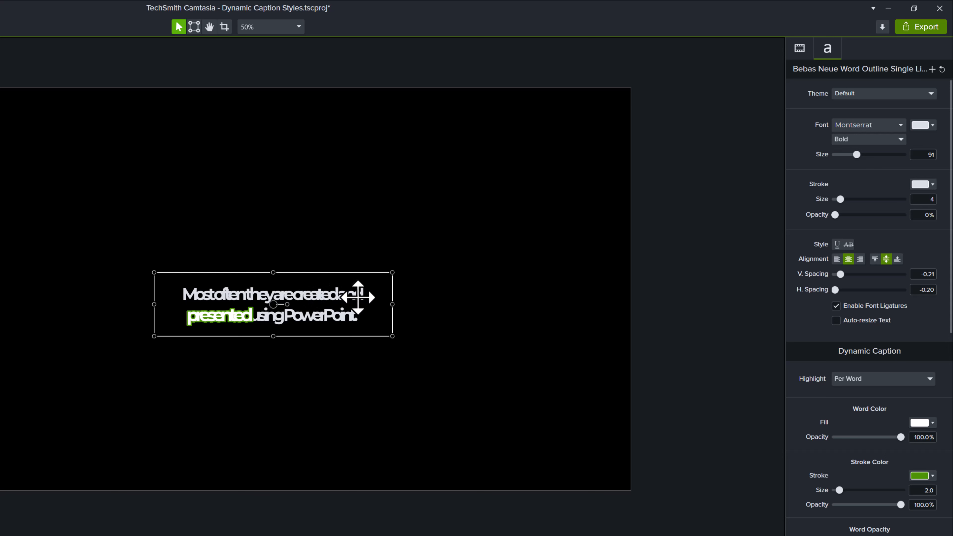
left_click(835, 306)
left_click(835, 306)
left_click_drag(836, 295, 841, 291)
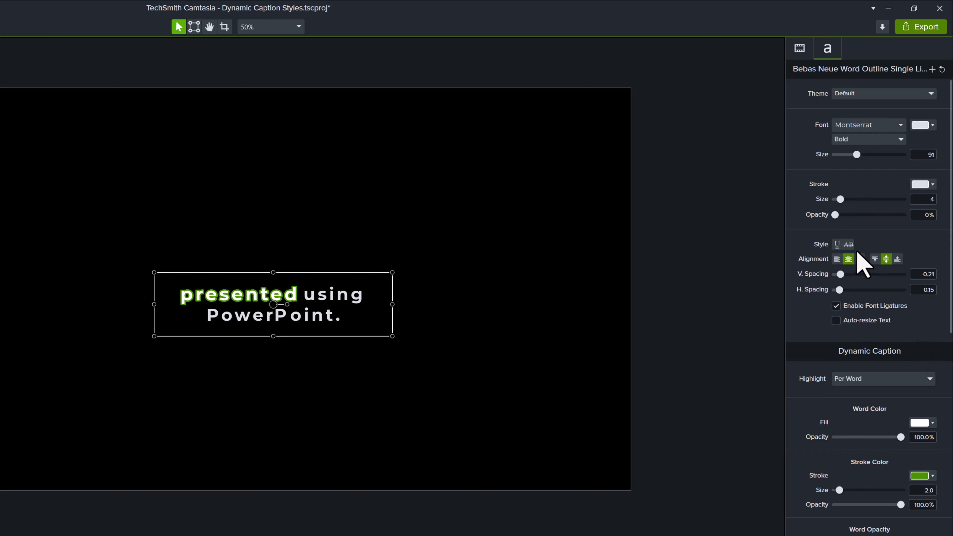
left_click(836, 306)
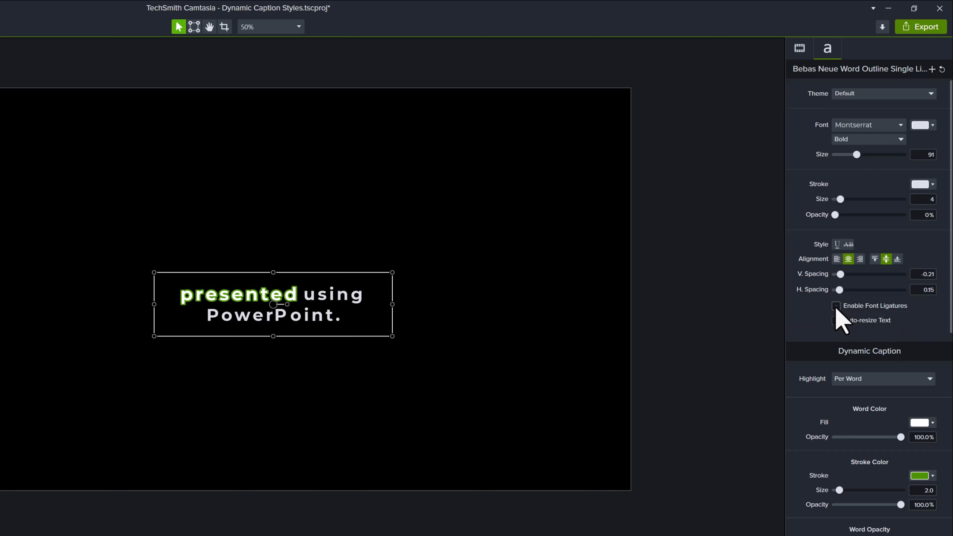
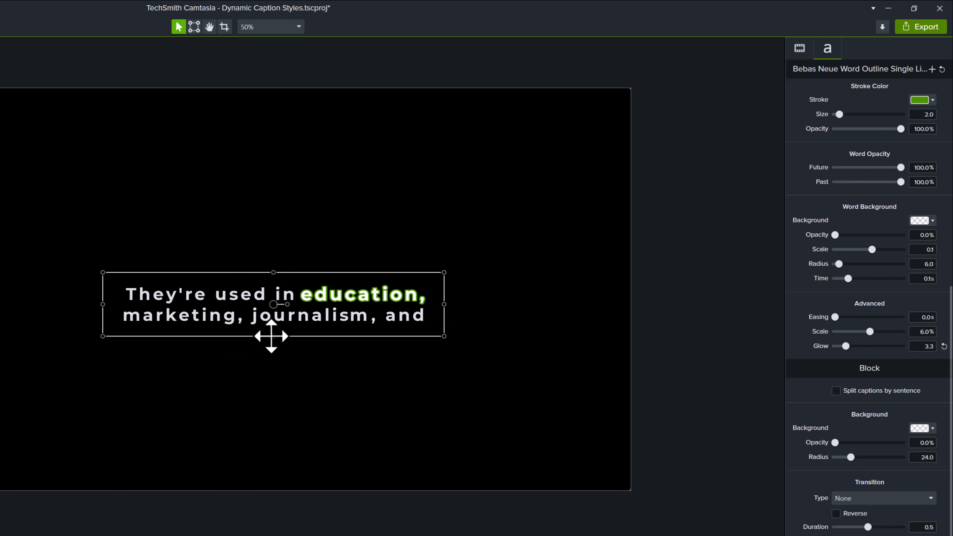
Step: Extend the caption box downward to fit five lines of text and turn off splitting captions by sentence
left_click_drag(274, 336, 275, 389)
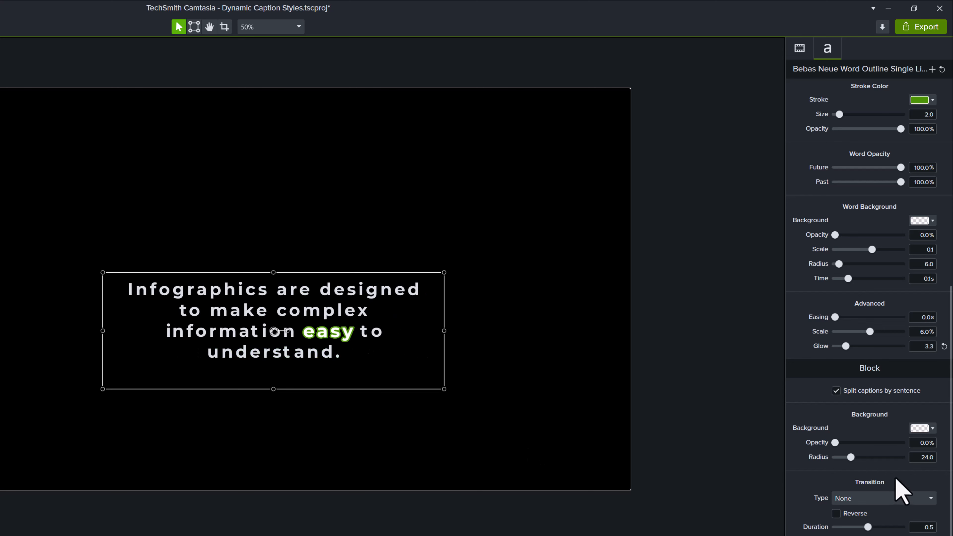
left_click(836, 390)
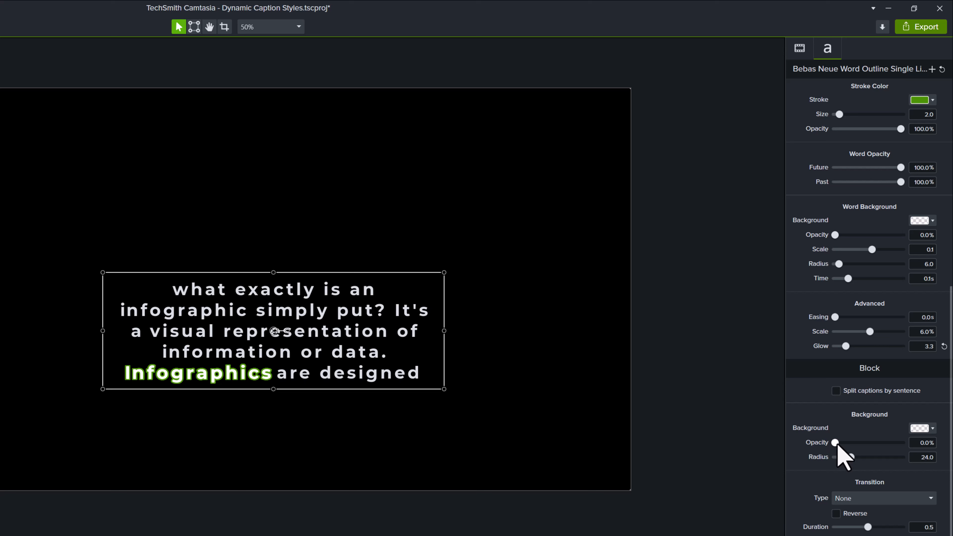
Step: Set the caption block's background opacity to 100%
left_click_drag(837, 445, 923, 447)
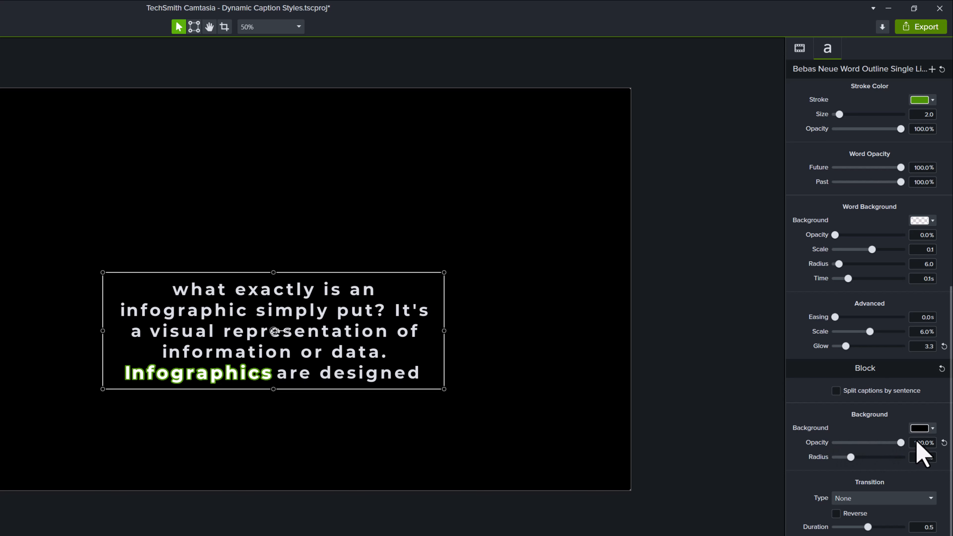
Step: Change the caption block's background colour to green and set its corner radius to 80.5
left_click(933, 430)
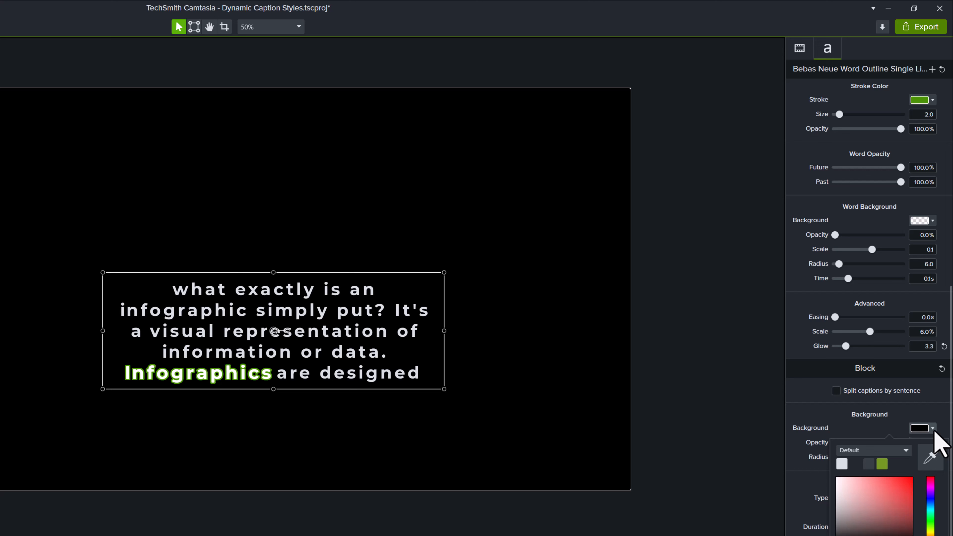
left_click(882, 465)
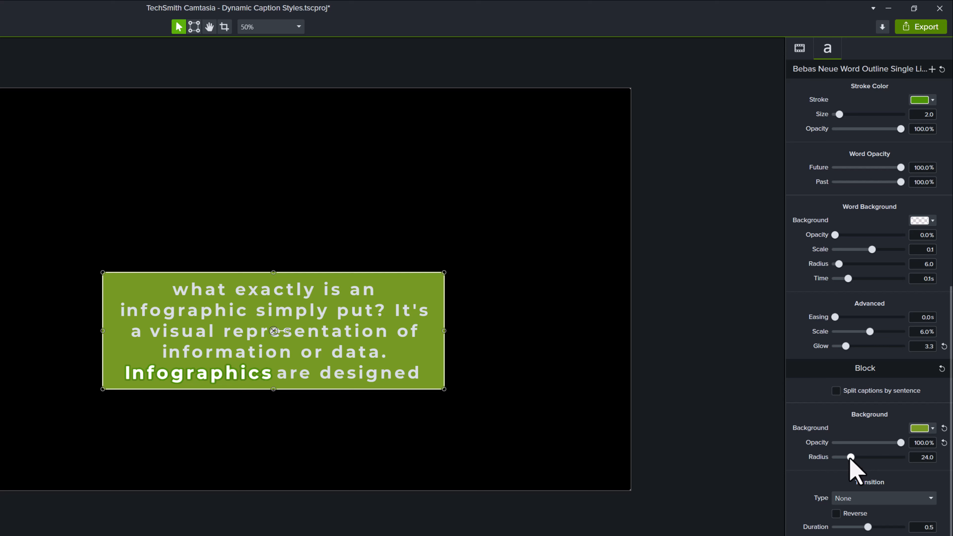
left_click_drag(852, 455, 867, 456)
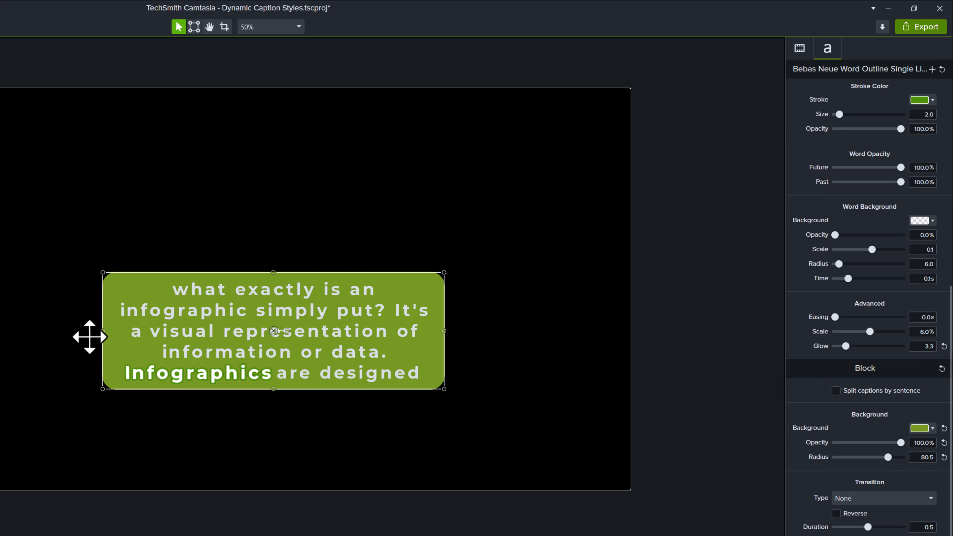
Step: Move the caption block over the lower part of the infographic and try its background opacity at 0% before restoring 100%
left_click_drag(241, 308, 272, 410)
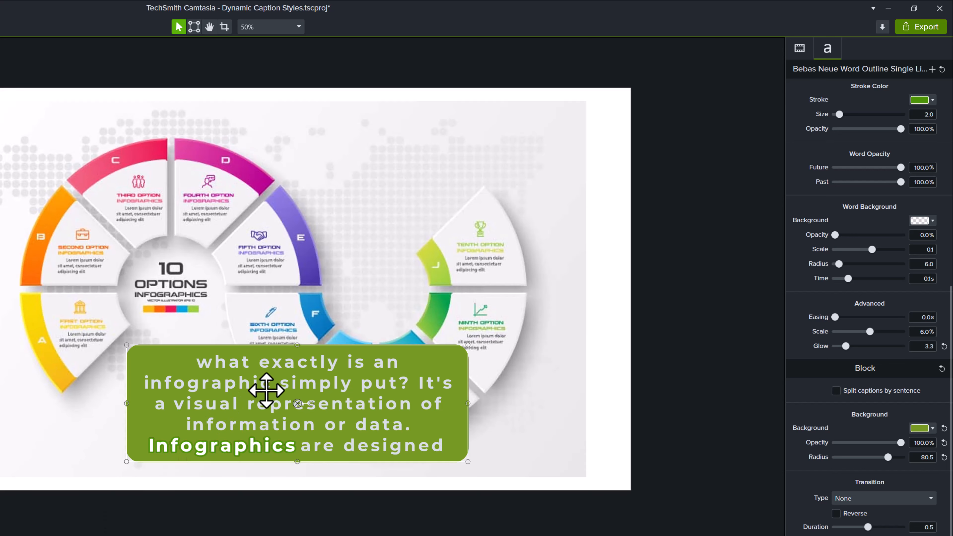
mouse_move(266, 390)
left_mouse_down()
mouse_move(197, 341)
mouse_move(249, 343)
mouse_move(264, 381)
left_mouse_up()
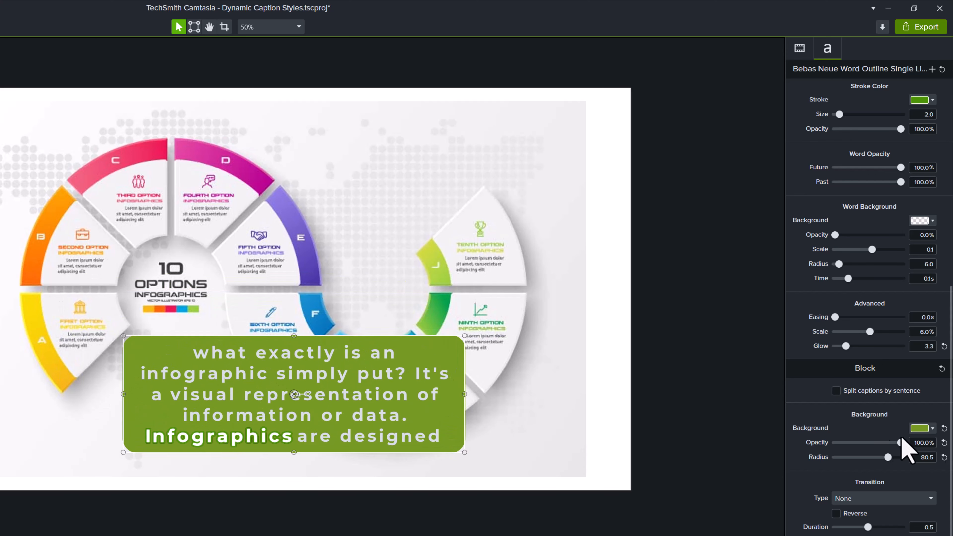
left_click_drag(900, 443, 813, 459)
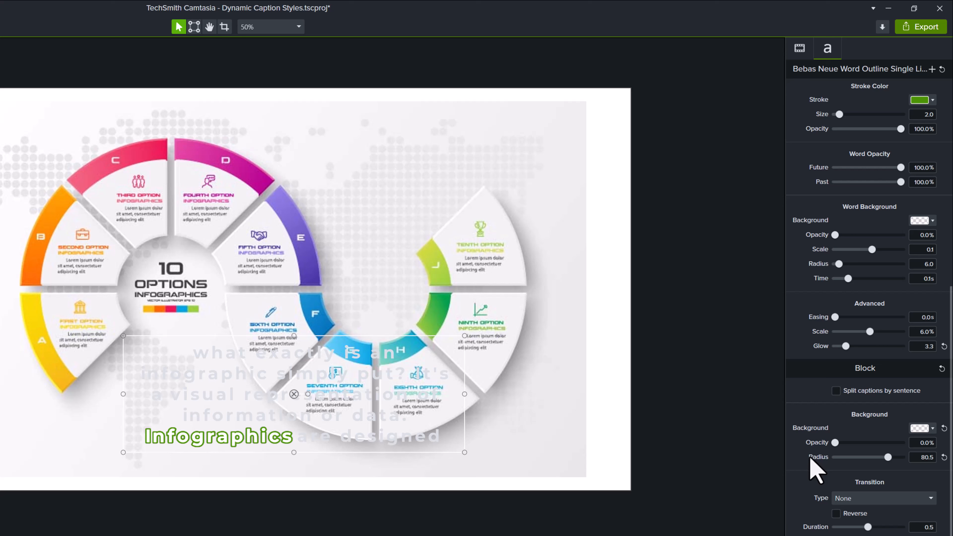
left_click_drag(810, 459, 921, 443)
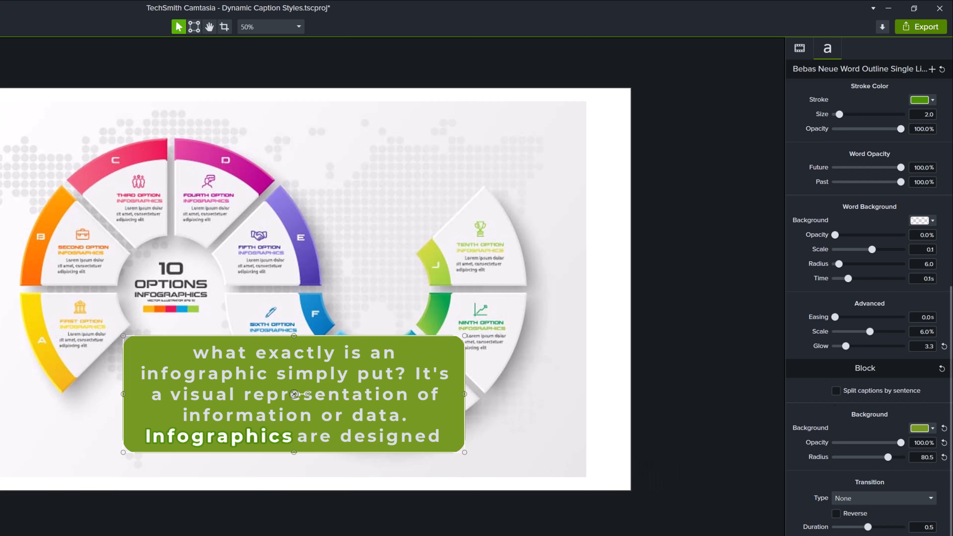
Step: Try a dark navy background for the caption block, reset it to the default colour, and apply light grey
left_click(933, 429)
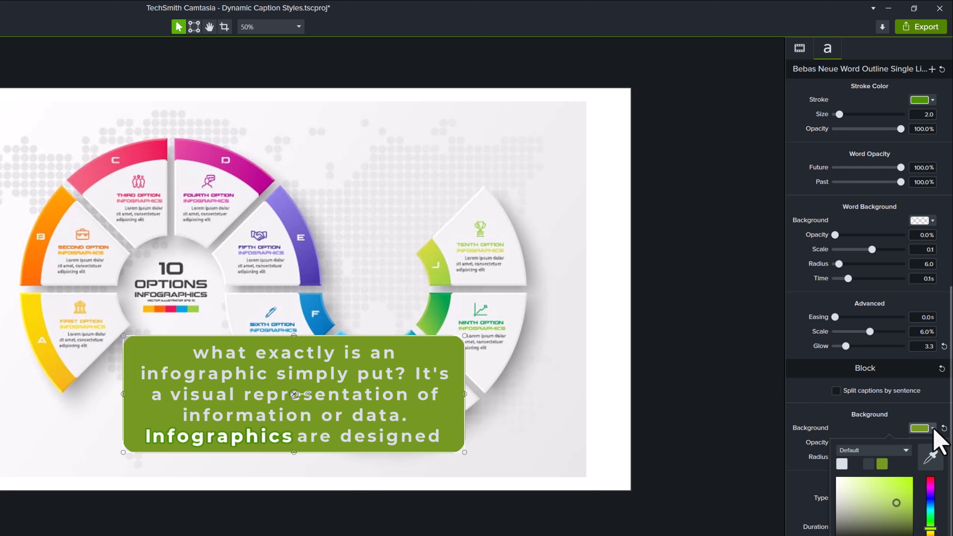
left_click(860, 466)
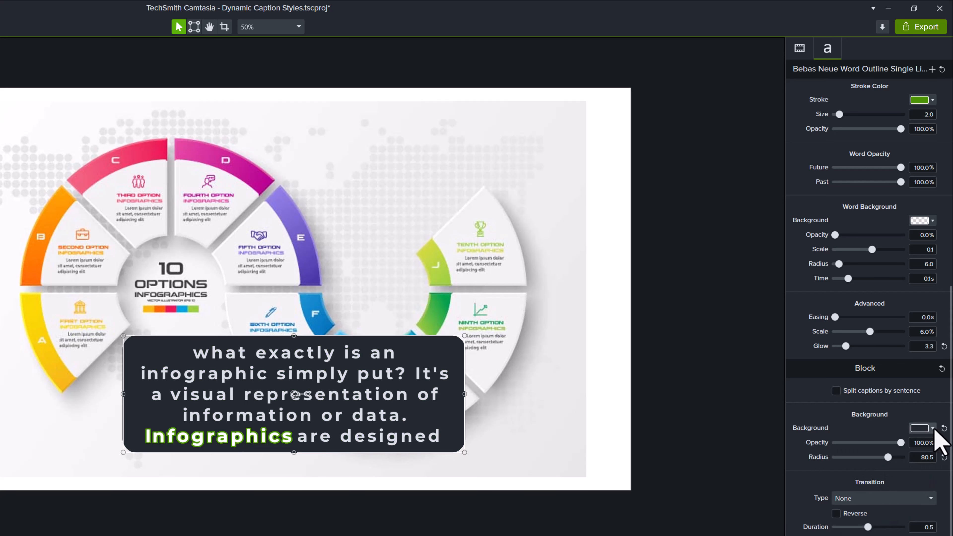
left_click(944, 429)
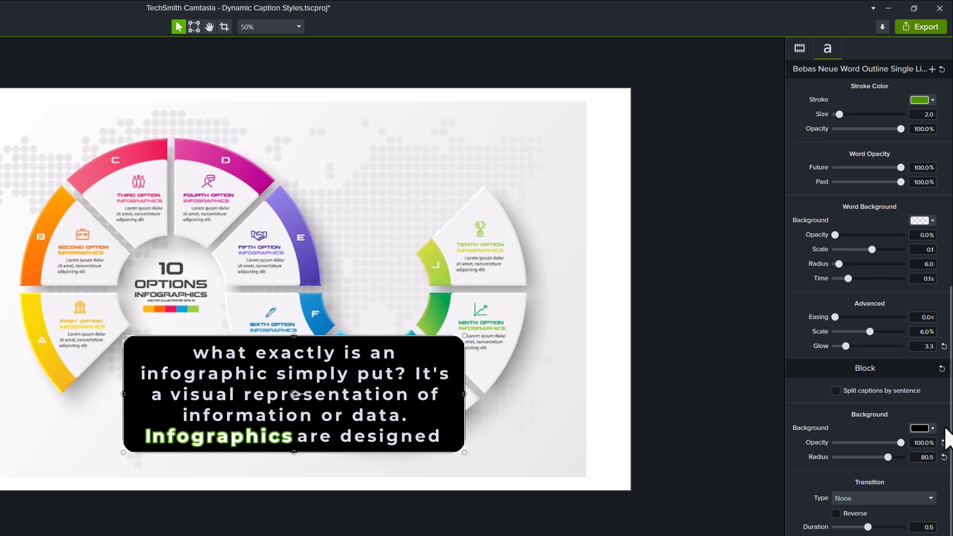
left_click(932, 429)
left_click(843, 464)
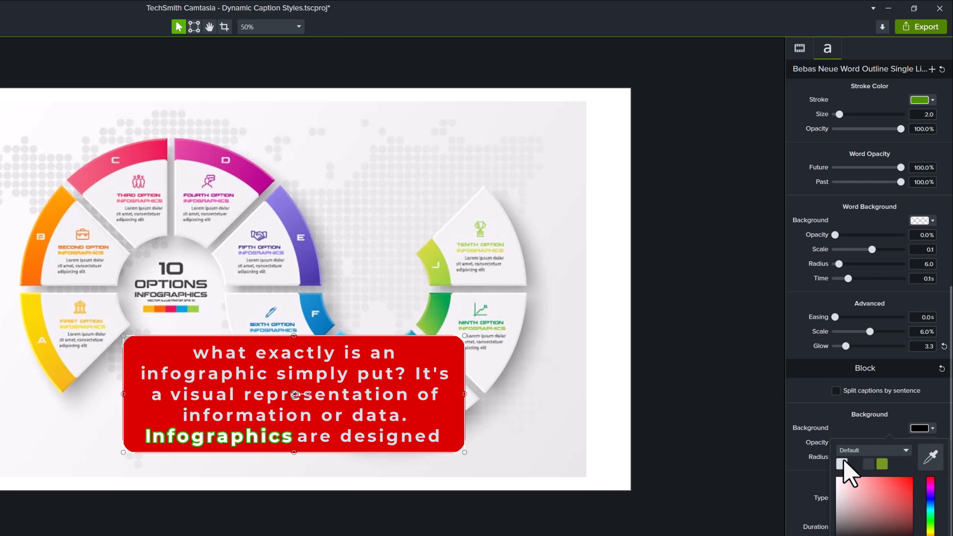
left_click(843, 465)
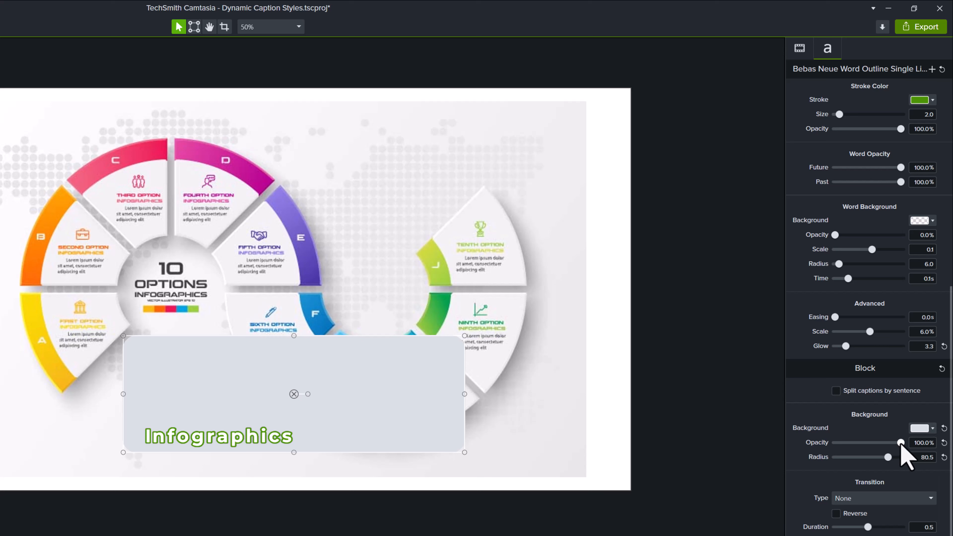
Step: Set the caption block's background opacity to 57.6%, play ahead to the Education slide, and change the background colour to blue
left_click_drag(900, 442, 835, 443)
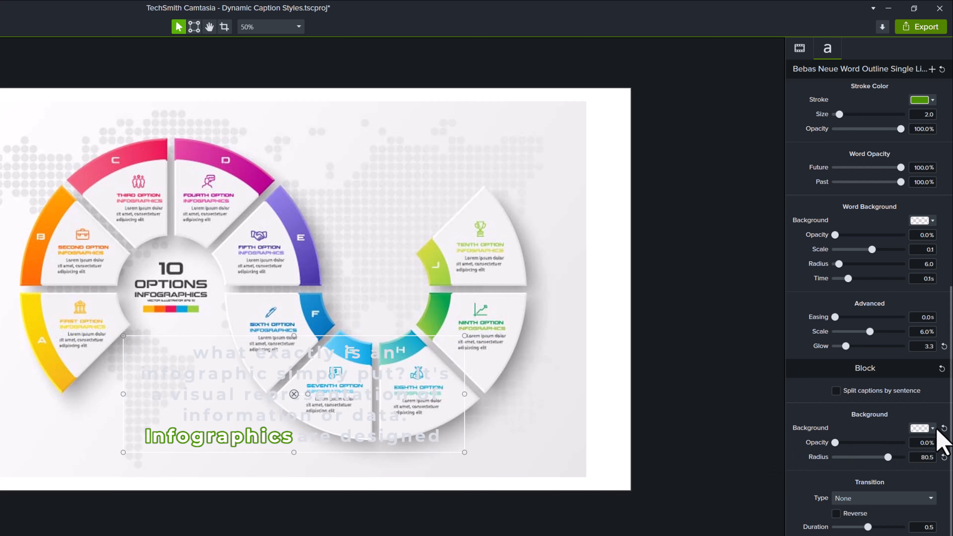
left_click_drag(836, 443, 872, 443)
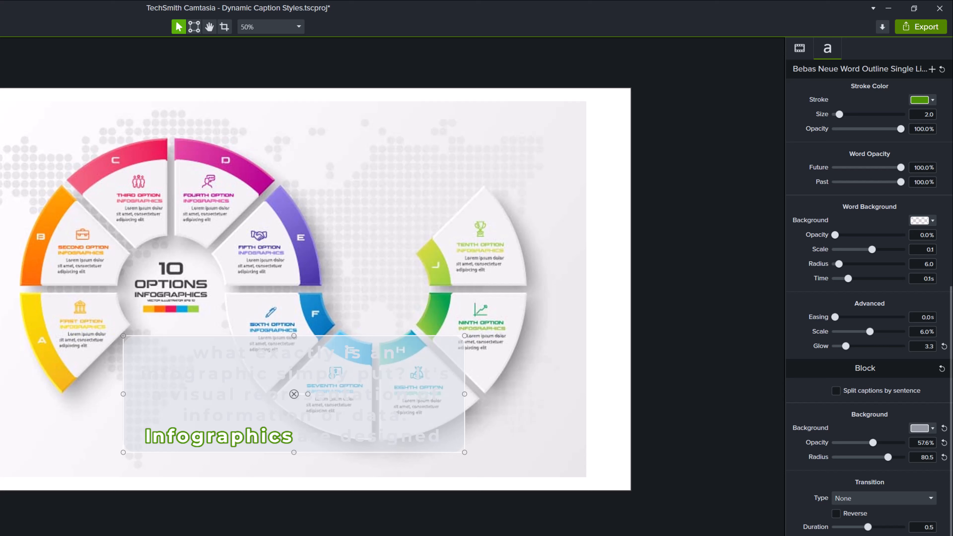
key("space")
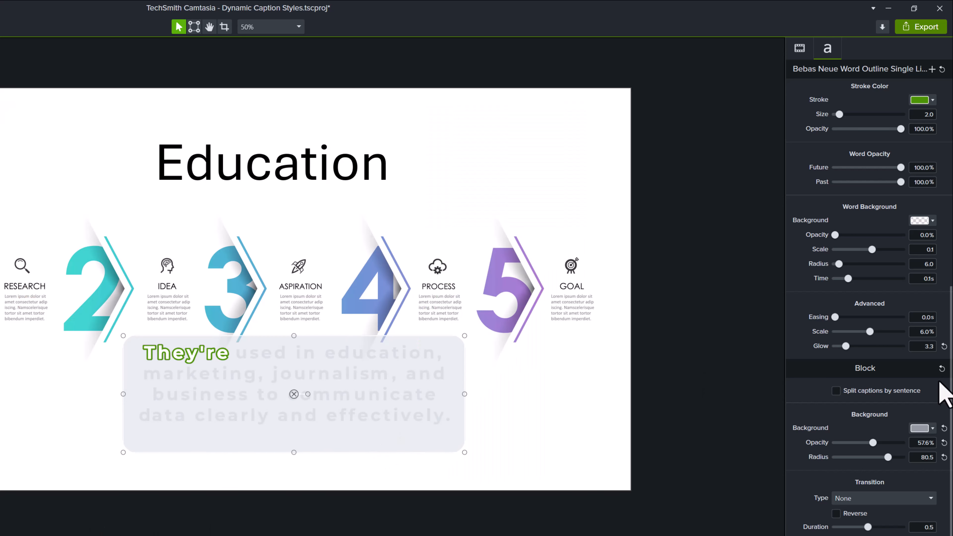
left_click(929, 428)
left_click(911, 484)
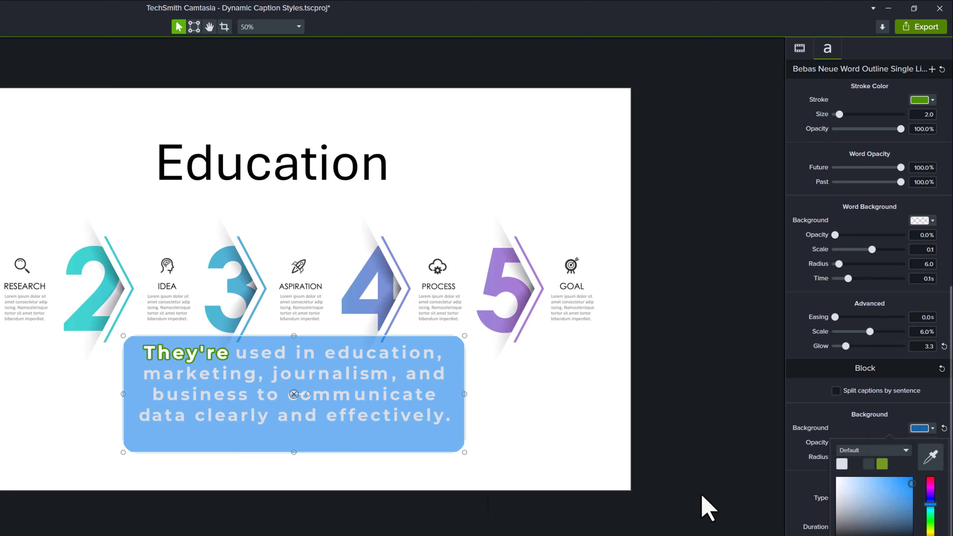